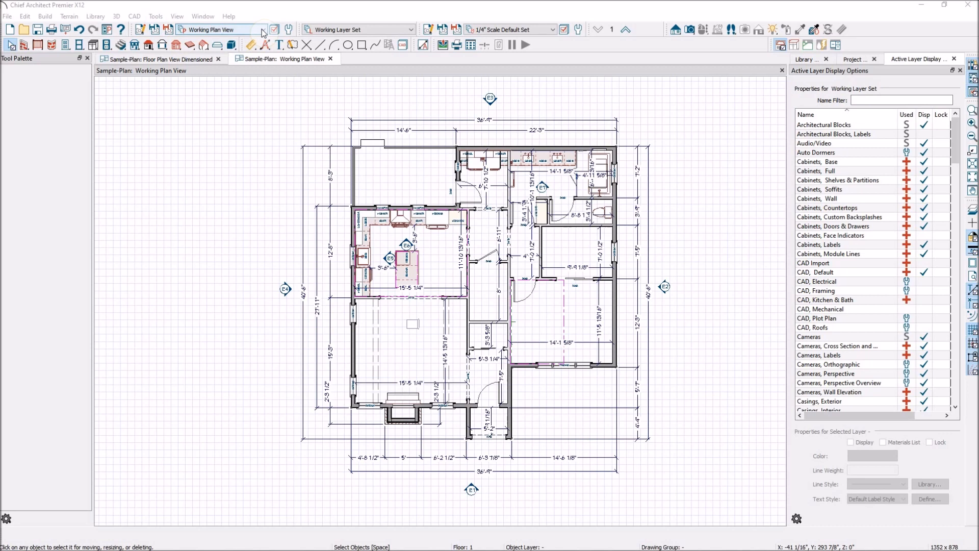
left_click(263, 30)
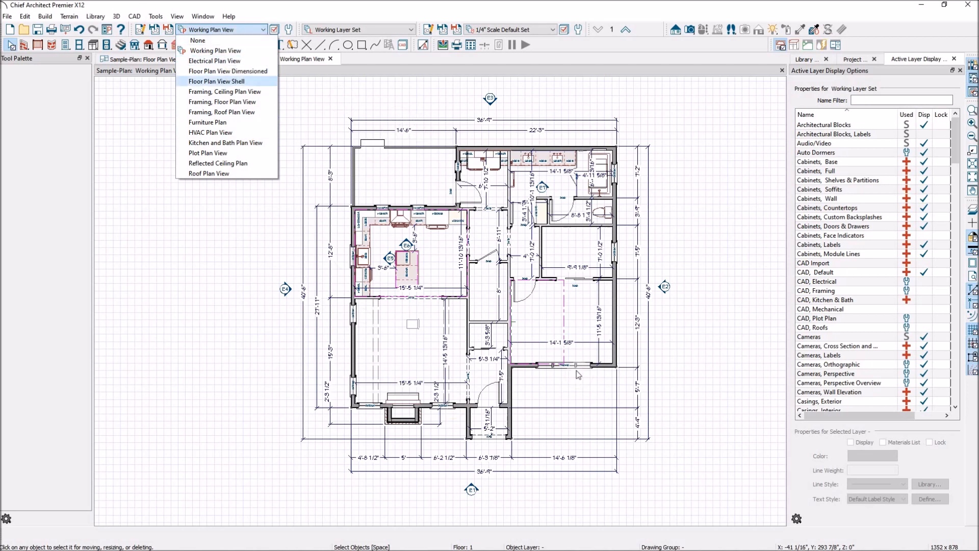
left_click(318, 104)
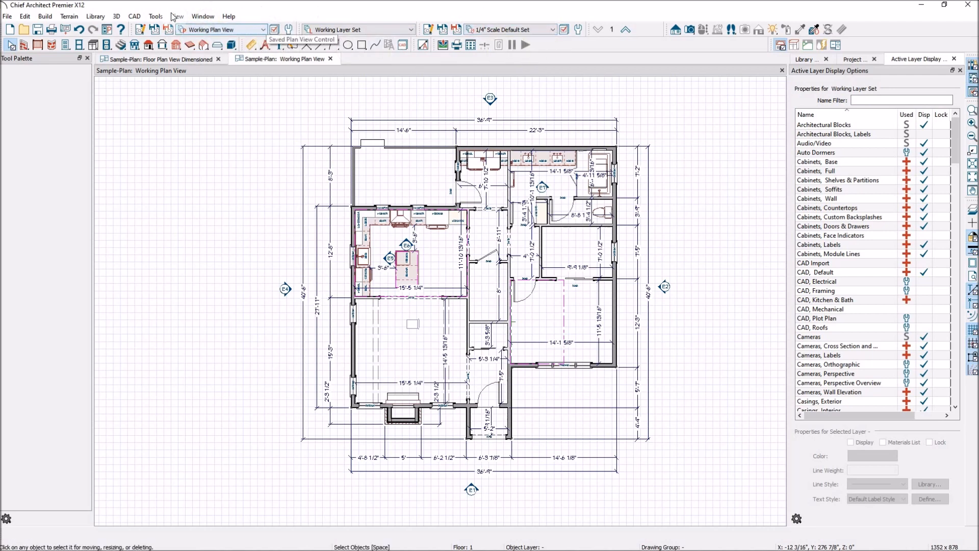
left_click(265, 32)
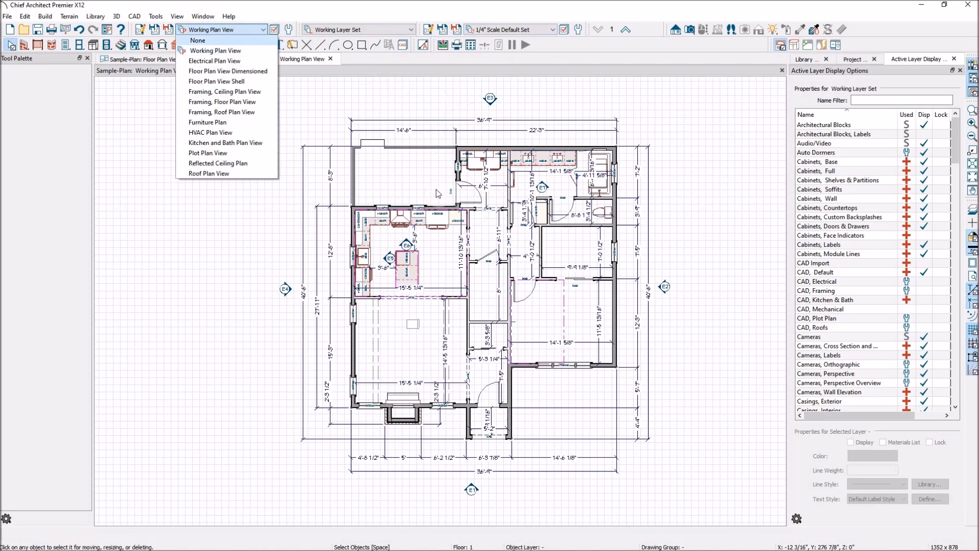
key("Down")
key("Down")
key("Down")
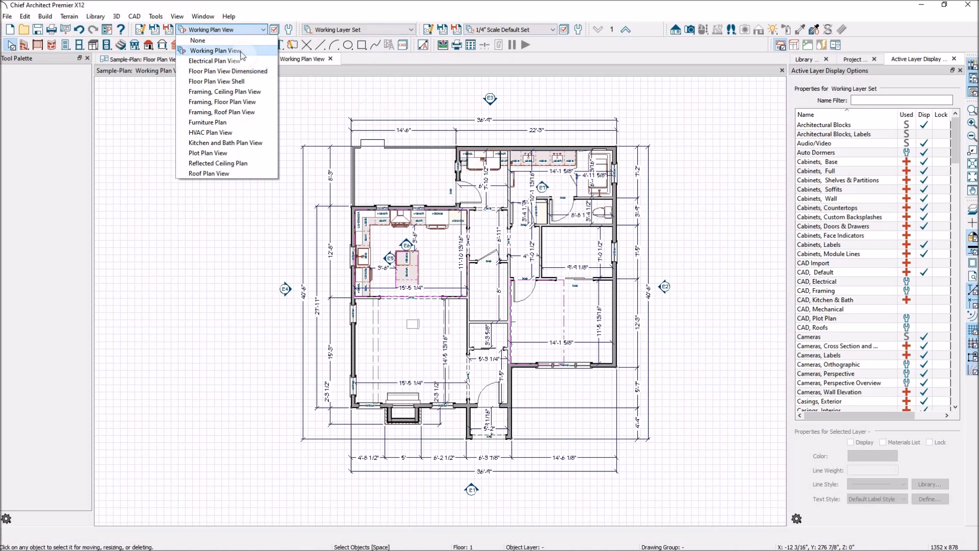
left_click(326, 82)
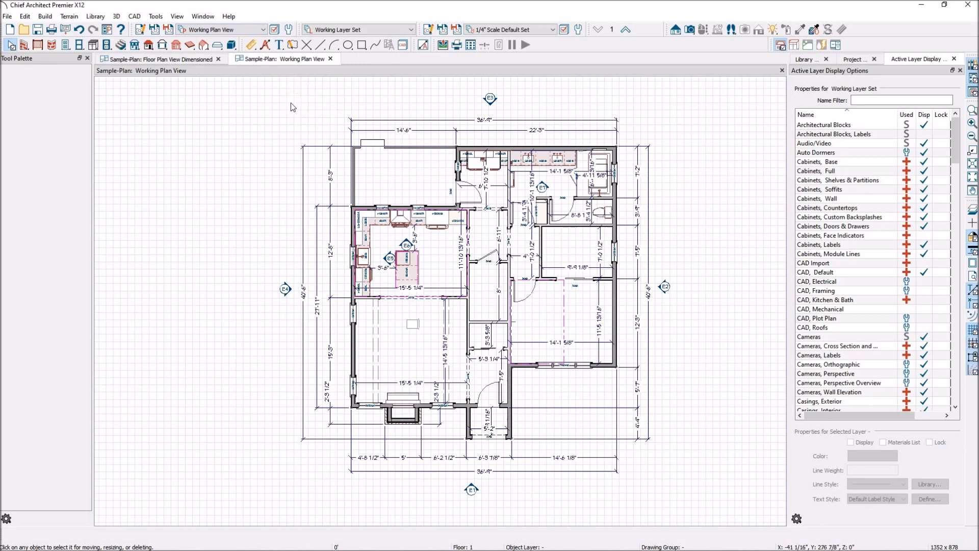
Step: Switch the plan to the saved Electrical Plan View and examine its outlets, lights and wiring connections
left_click(265, 33)
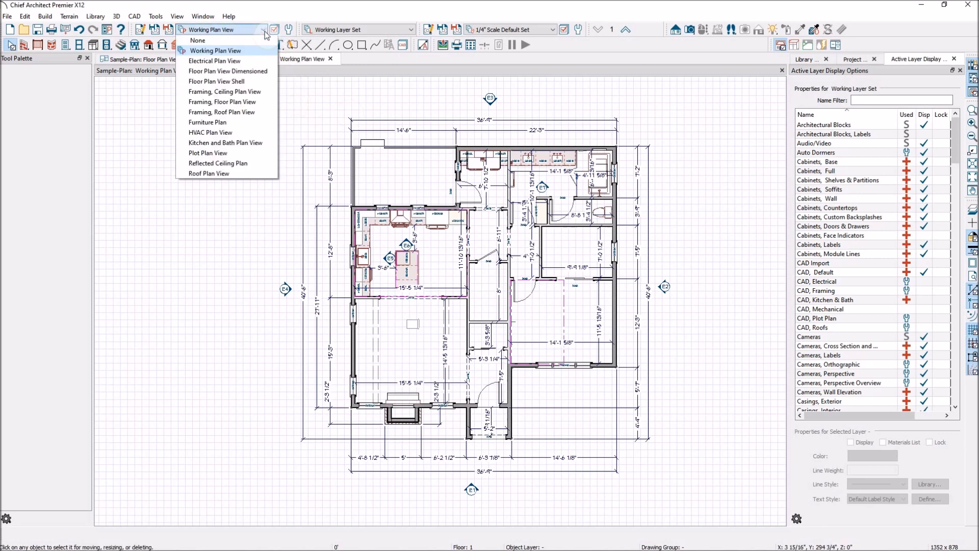
left_click(199, 63)
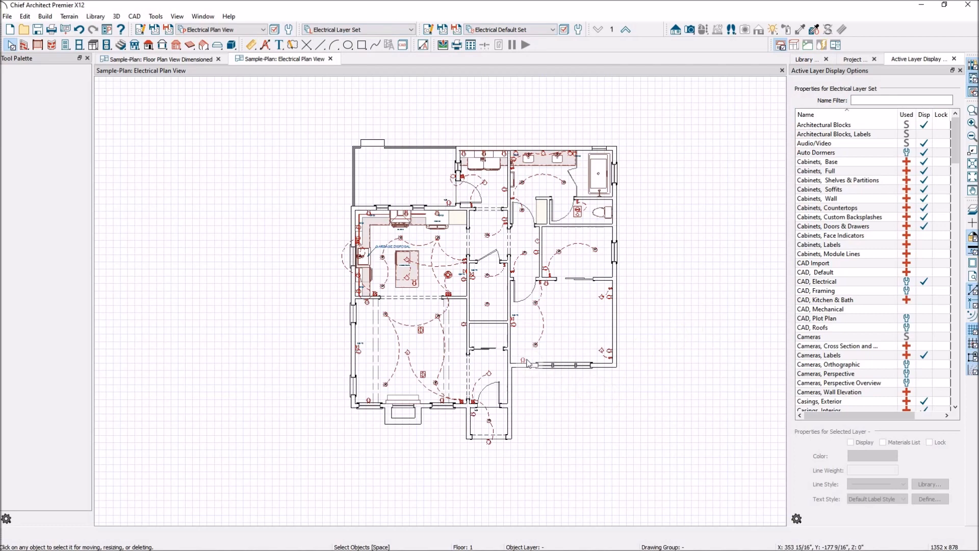
scroll(544, 301, "up", 2)
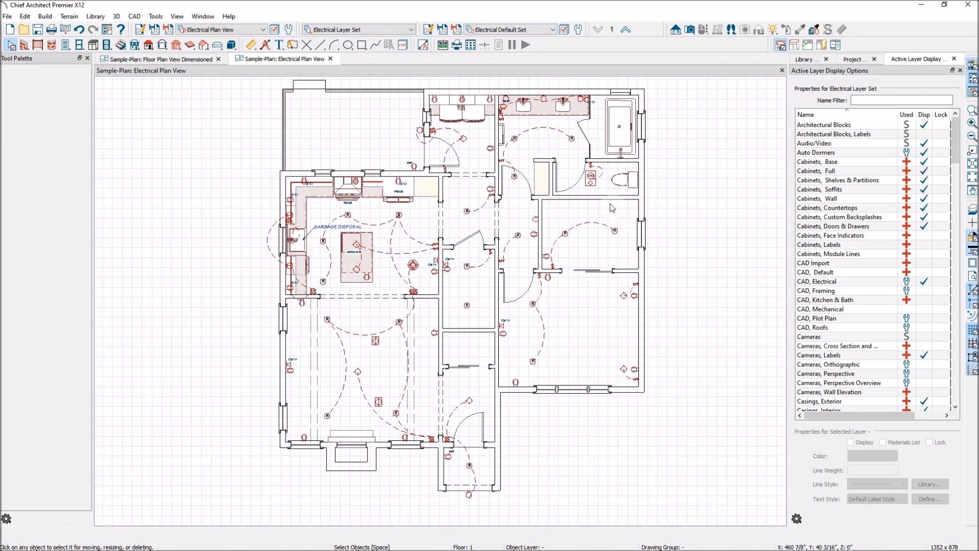
scroll(606, 204, "down", 1)
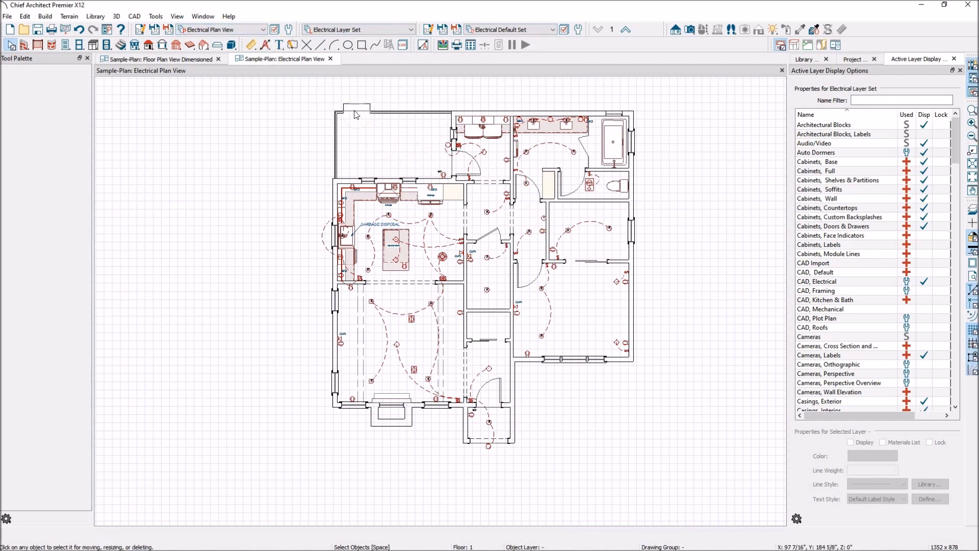
Step: Switch the plan to the saved Floor Plan View Dimensioned and look over the other saved plan views available
left_click(263, 30)
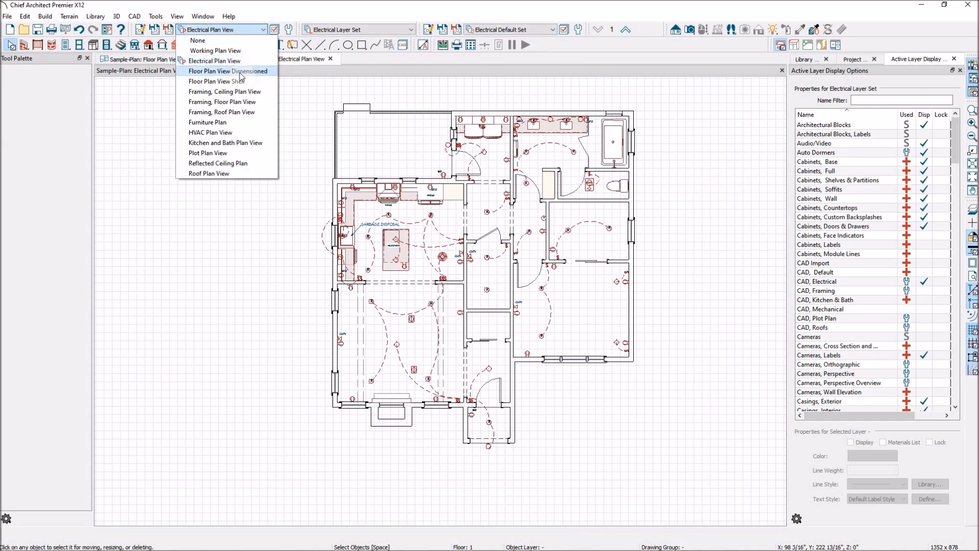
left_click(228, 71)
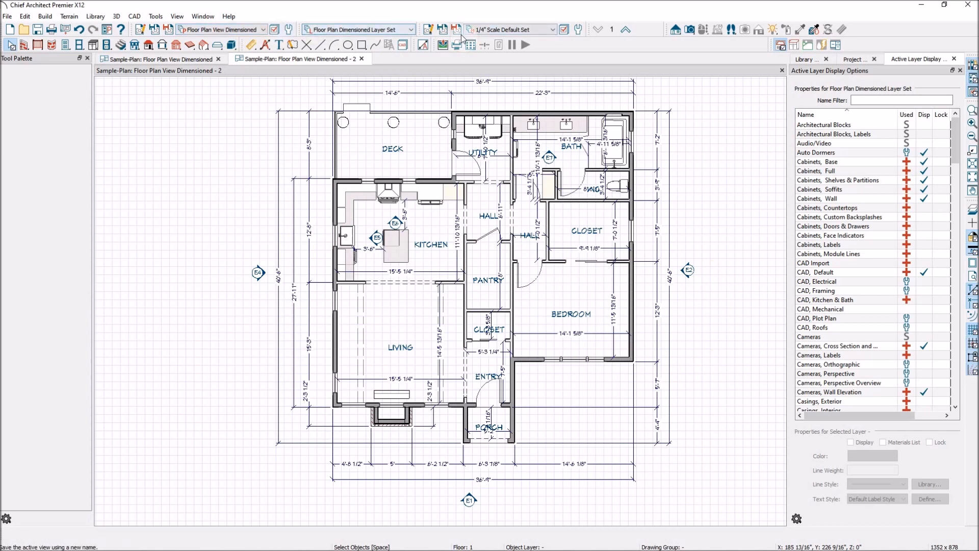
left_click(264, 30)
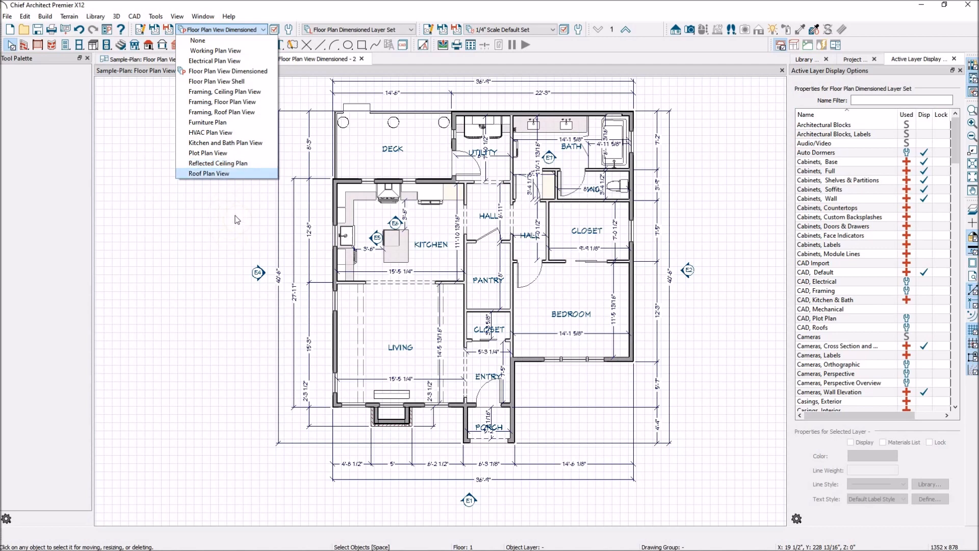
left_click(352, 74)
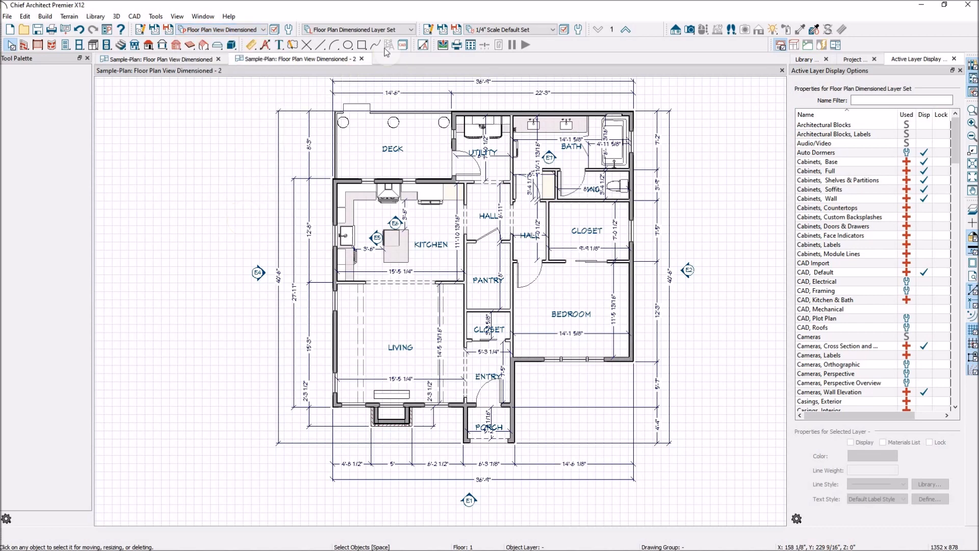
Step: Return to the Electrical Plan View and switch the plan from there to the Reflected Ceiling Plan
left_click(262, 30)
left_click(239, 61)
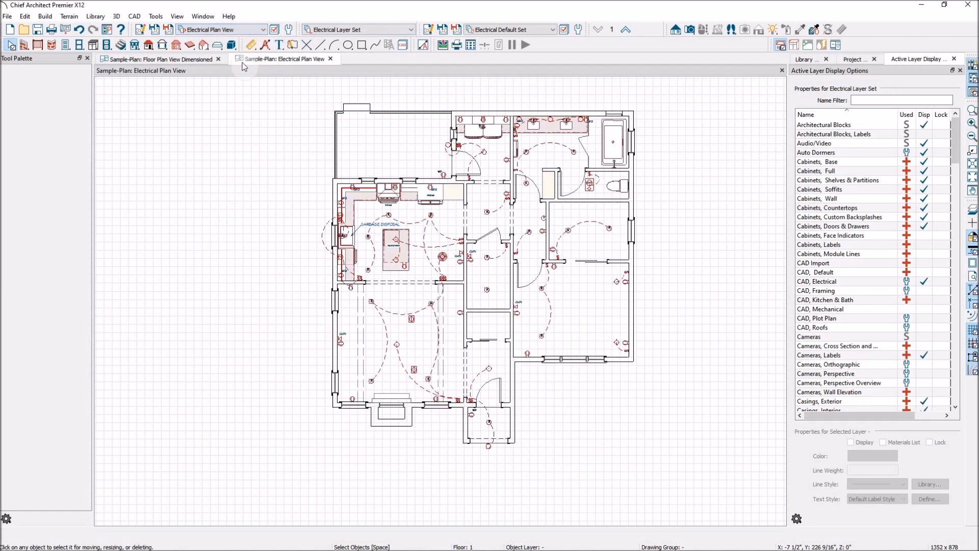
left_click(263, 31)
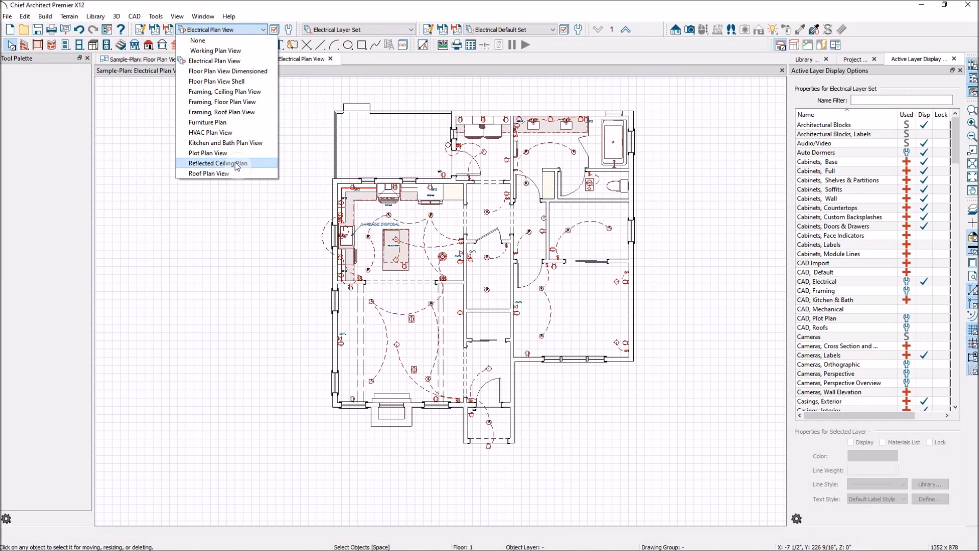
left_click(236, 163)
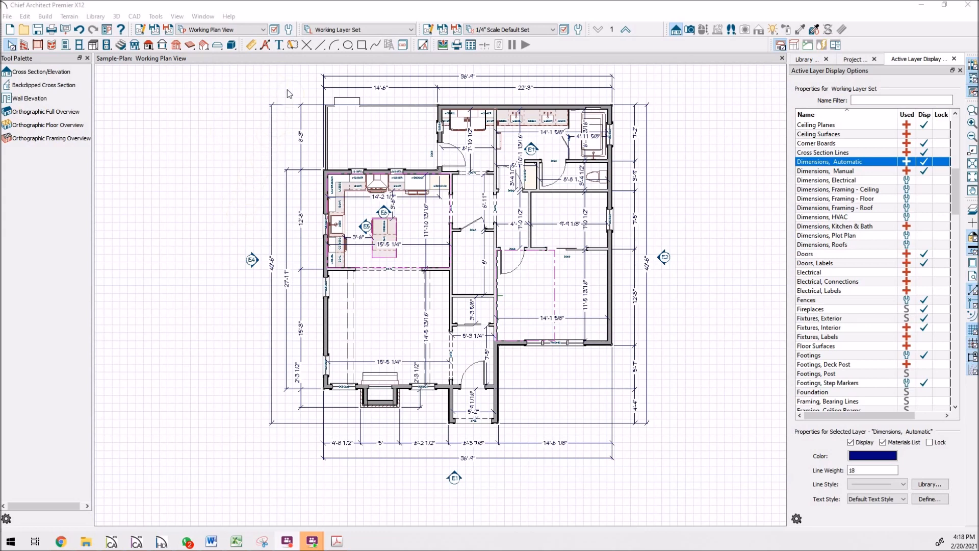
Step: Show the Electrical Plan View of the sample plan, and switch from it to Floor Plan View Dimensioned
left_click(265, 30)
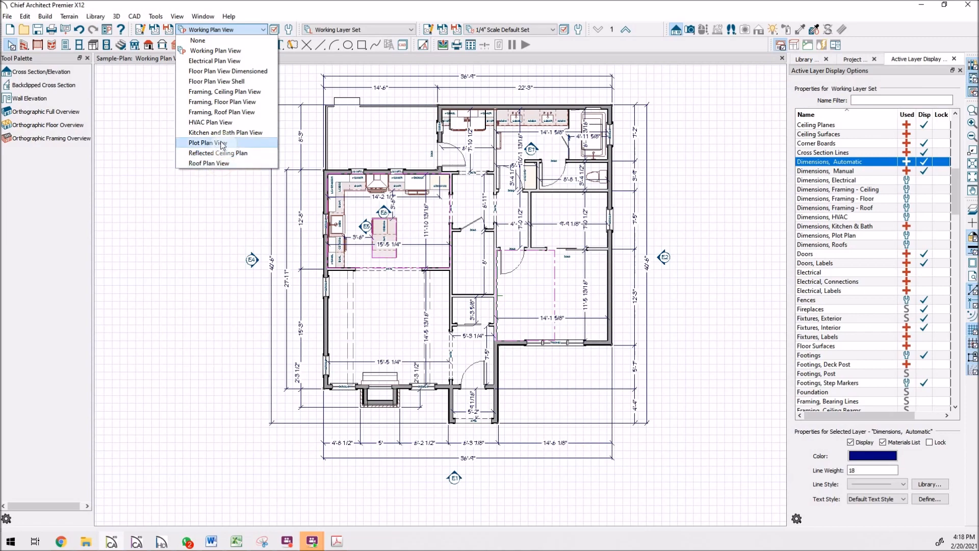
left_click(227, 63)
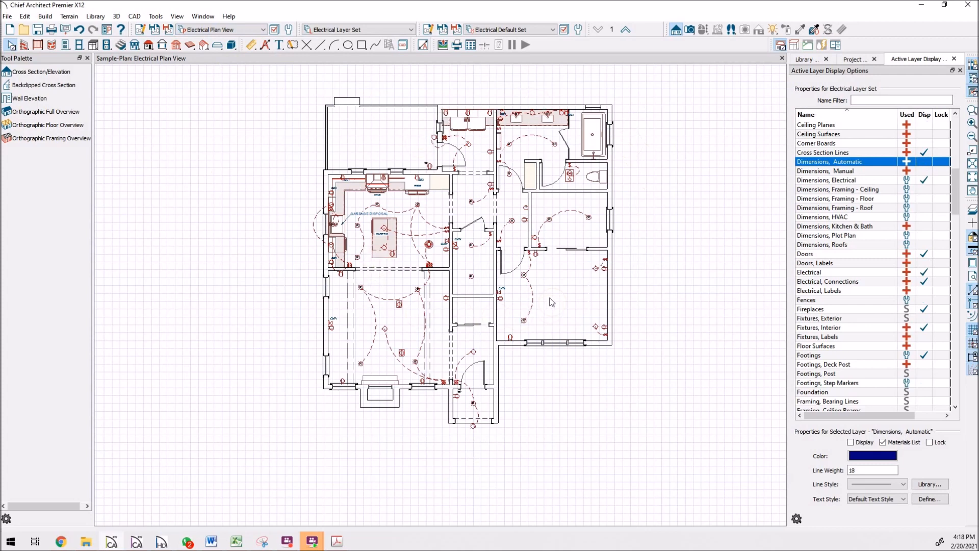
left_click(262, 30)
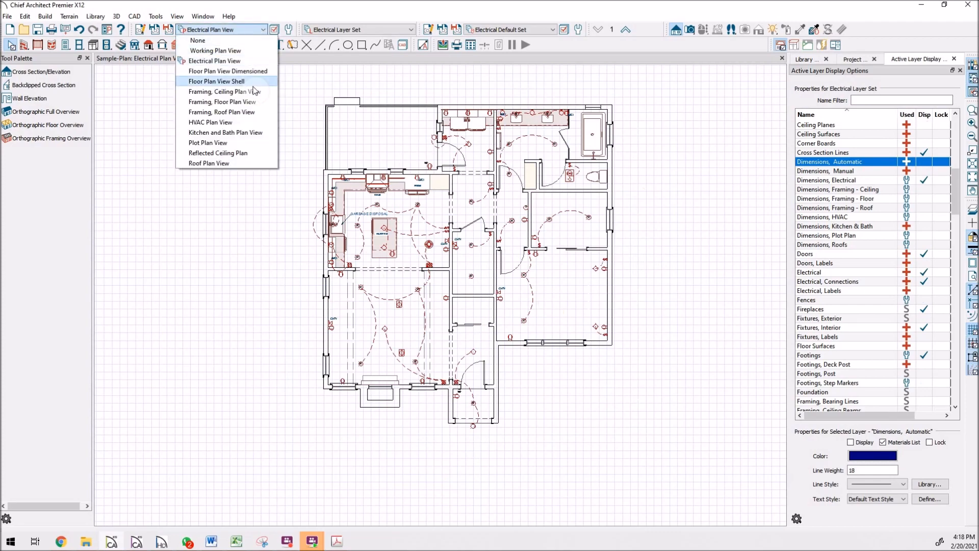
left_click(264, 72)
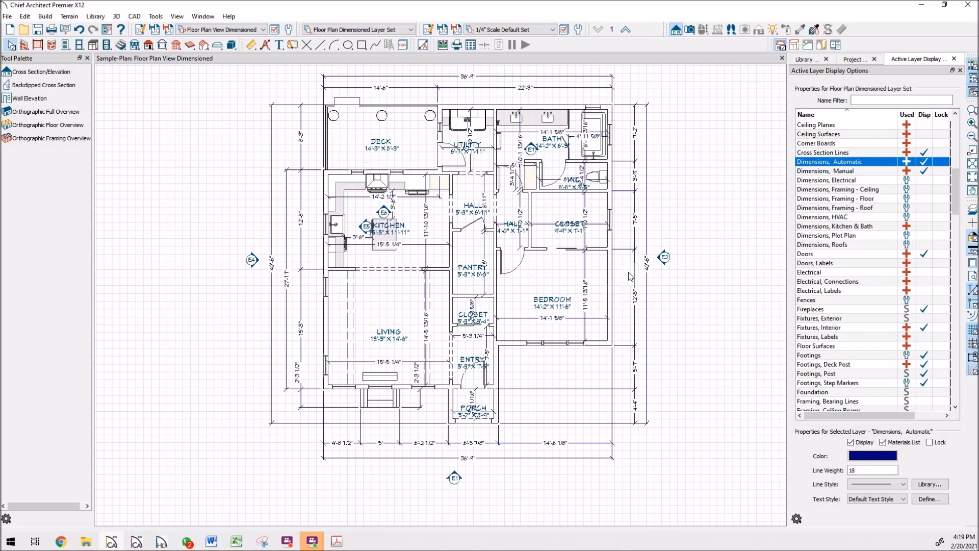
Step: Using the bedroom's right exterior wall, turn on display of the "Walls, Layers" layer in the Floor Plan Dimensioned Layer Set and inspect the walls
left_click(611, 272)
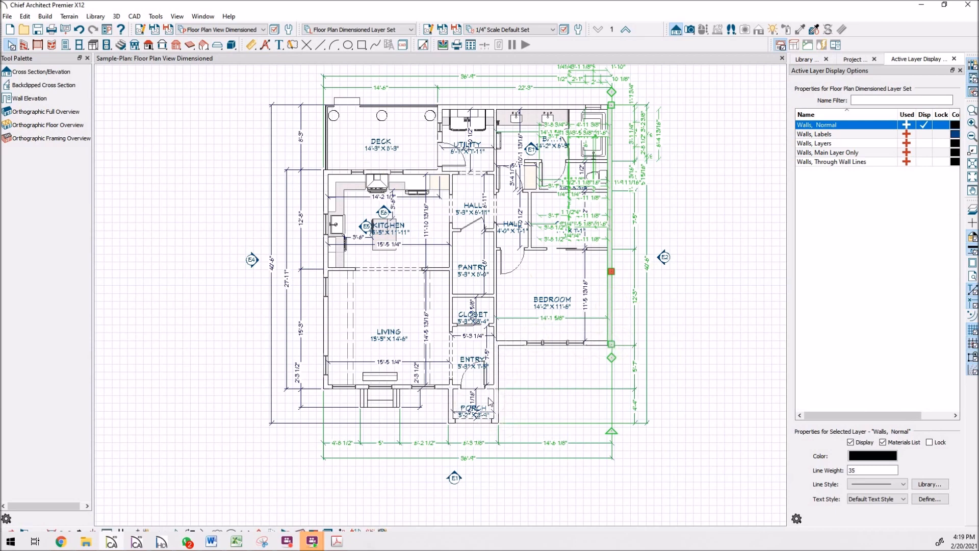
left_click(924, 143)
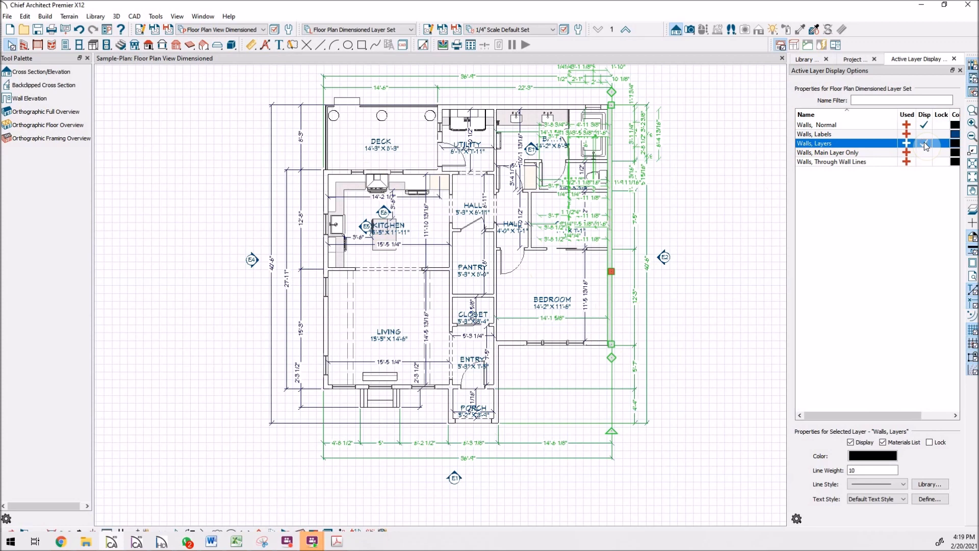
left_click(924, 144)
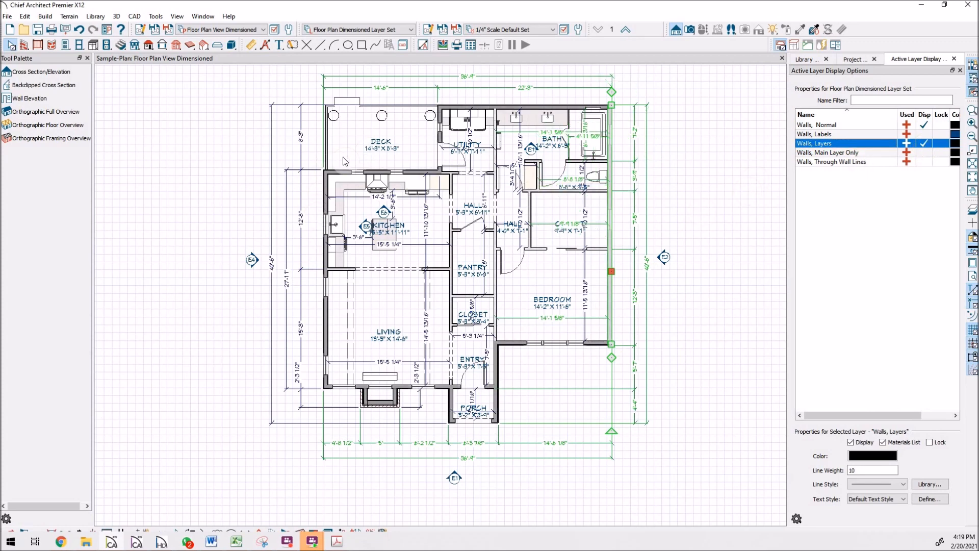
scroll(524, 339, "up", 8)
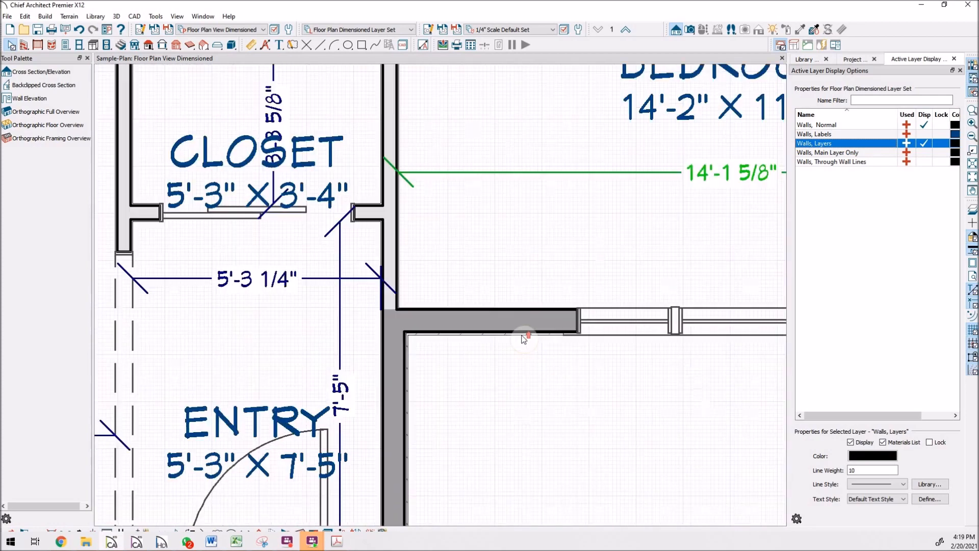
scroll(515, 330, "up", 2)
scroll(499, 320, "down", 10)
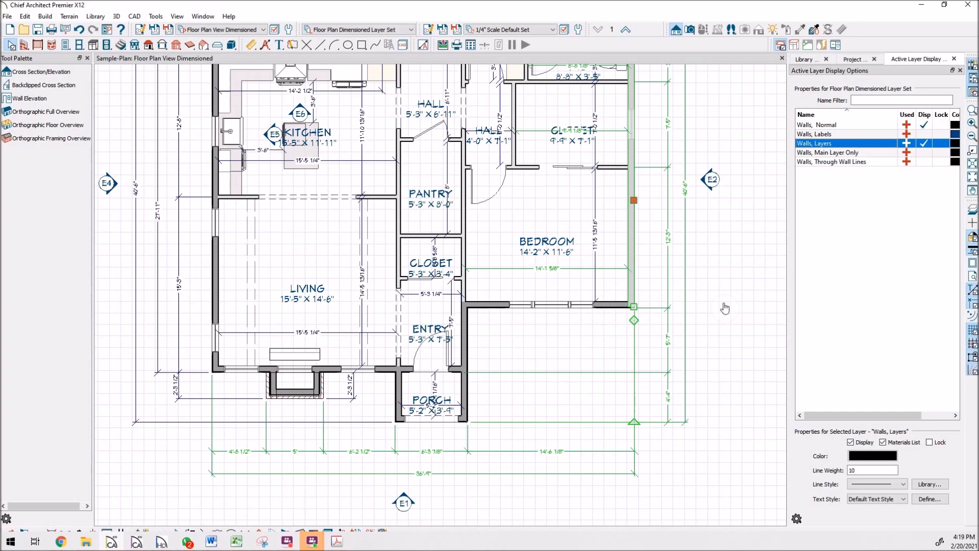
left_click(567, 201)
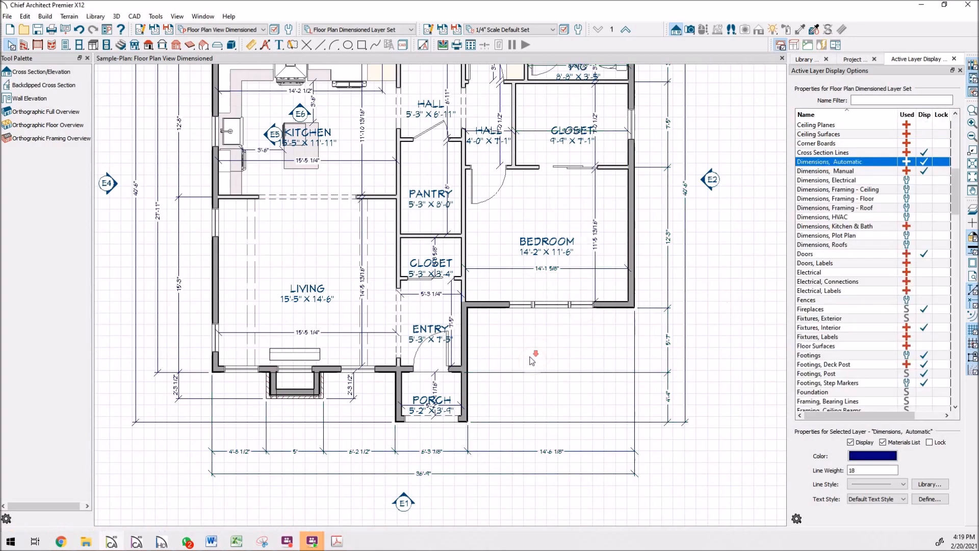
Step: Examine the room labels, interior room sizes and dimension lines around the living room, bedroom and closet, checking the Living room's layers
scroll(576, 214, "down", 3)
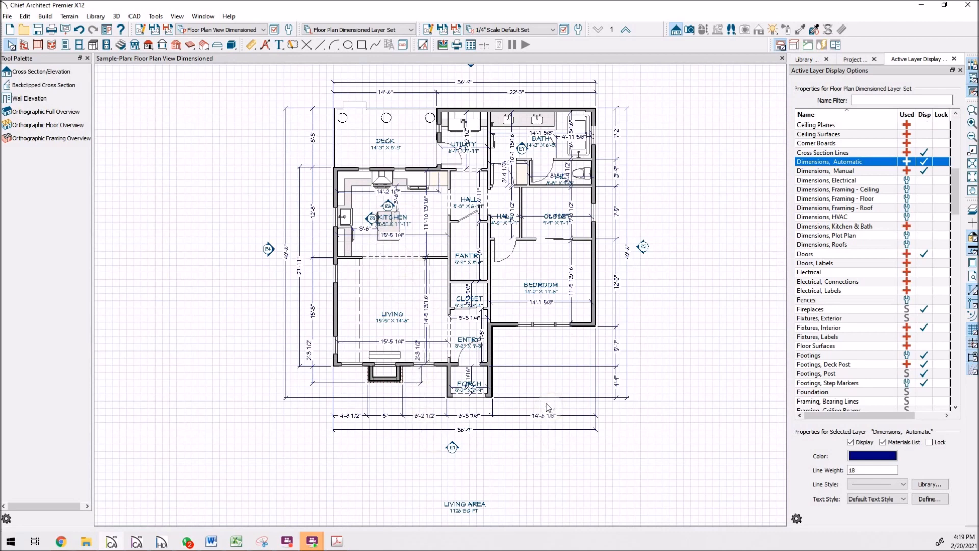
scroll(472, 403, "up", 3)
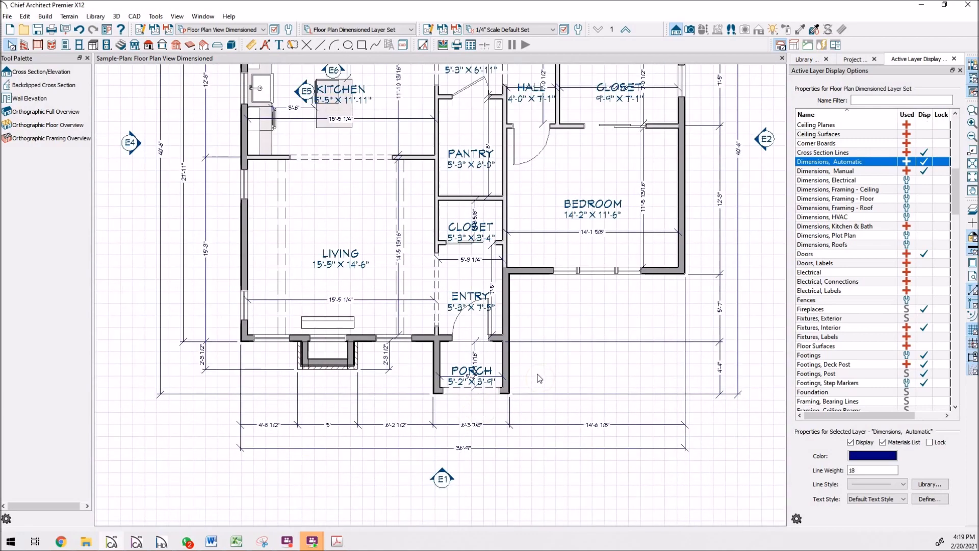
scroll(387, 209, "up", 2)
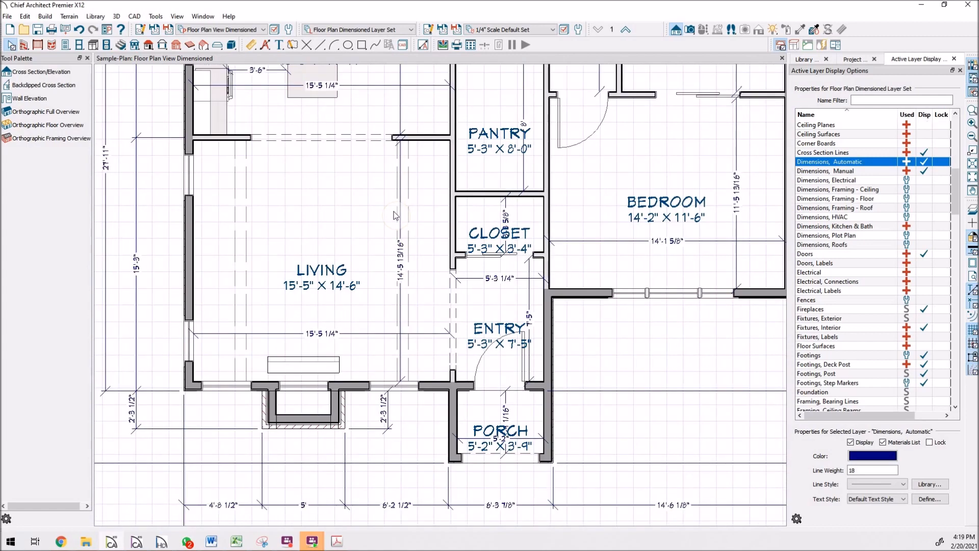
scroll(416, 226, "up", 1)
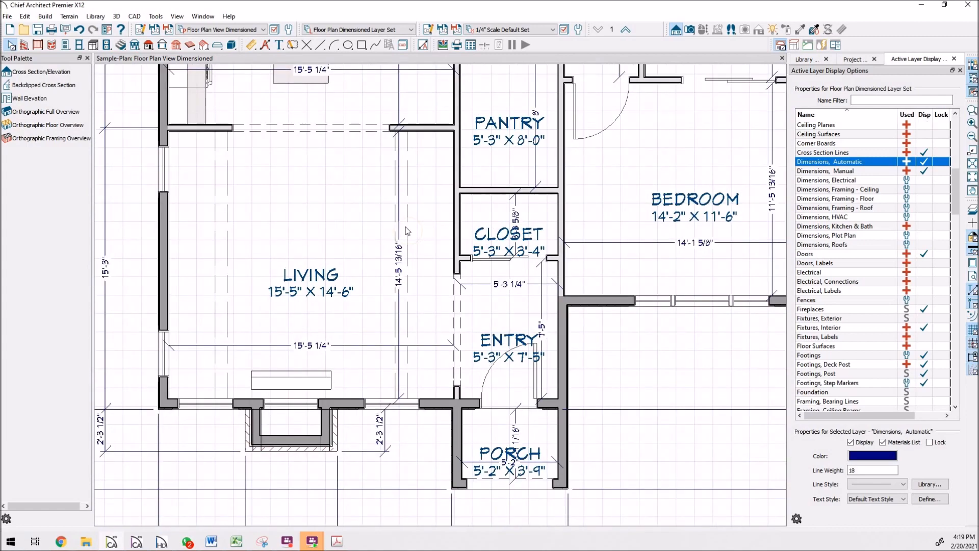
left_click(401, 233)
left_click(413, 217)
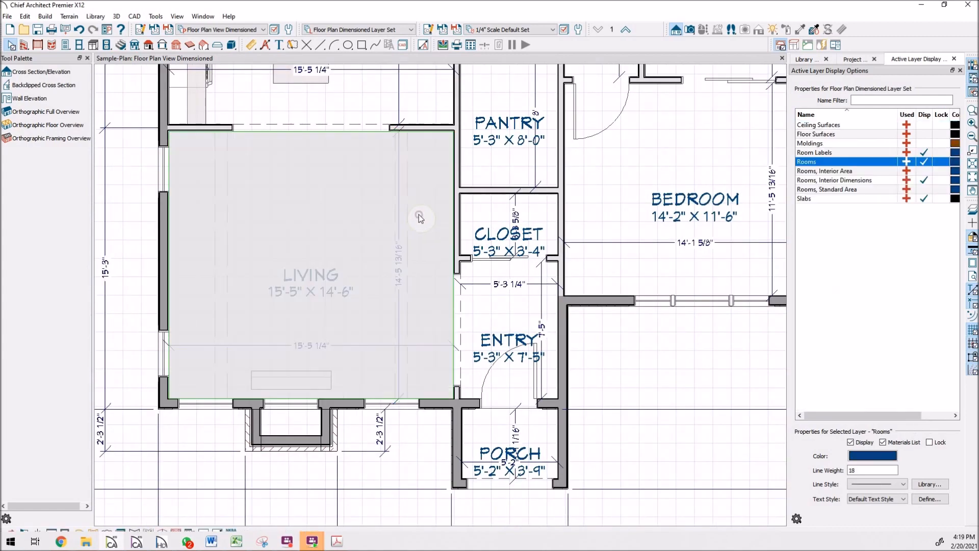
scroll(409, 312, "down", 3)
scroll(455, 332, "down", 2)
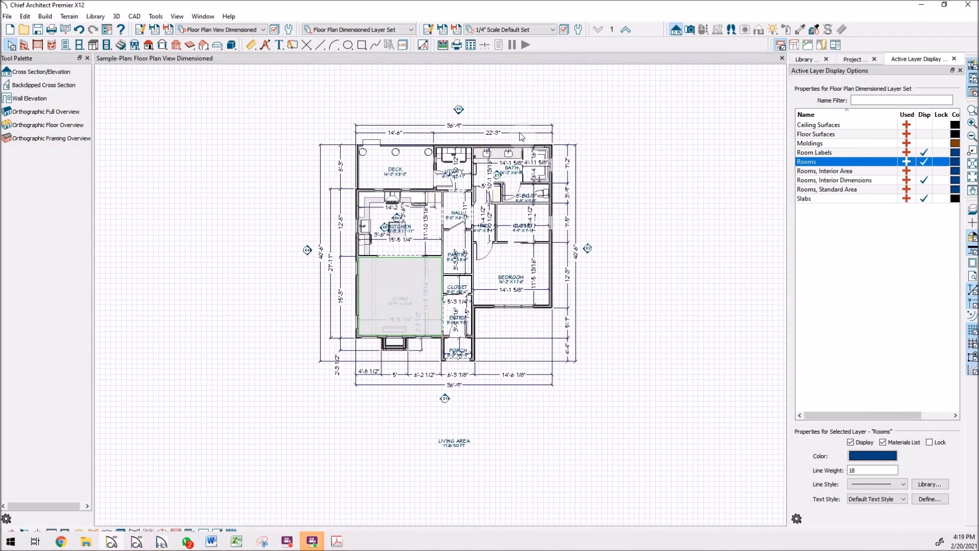
left_click(599, 157)
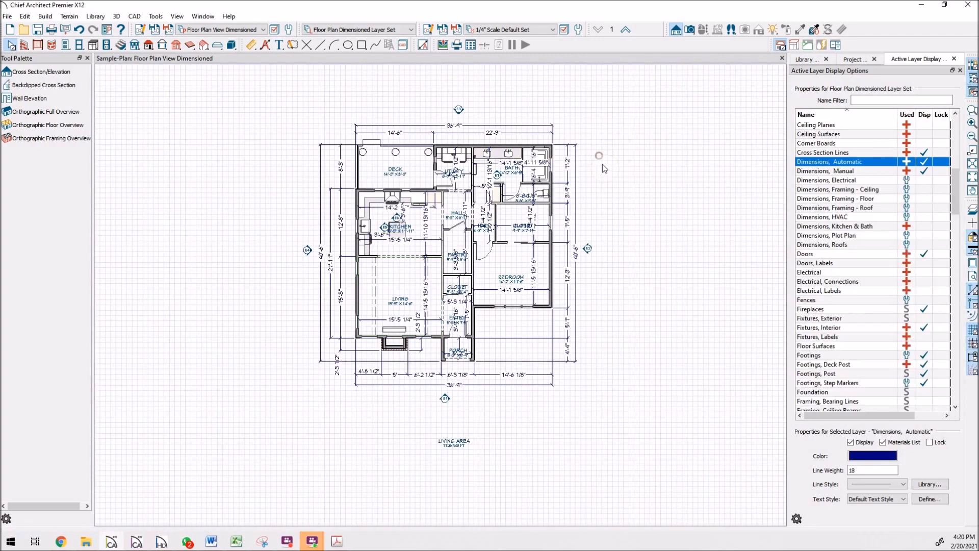
scroll(537, 220, "up", 3)
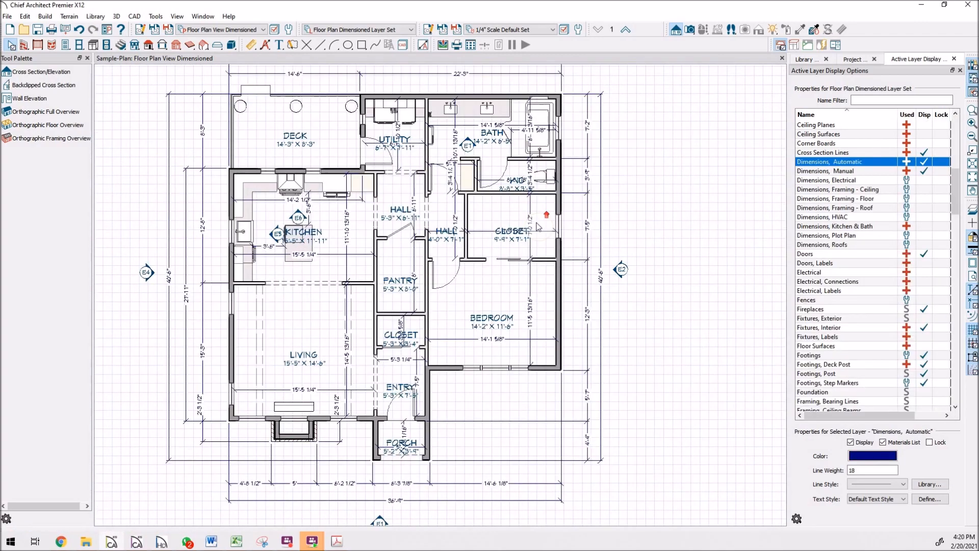
scroll(482, 244, "up", 2)
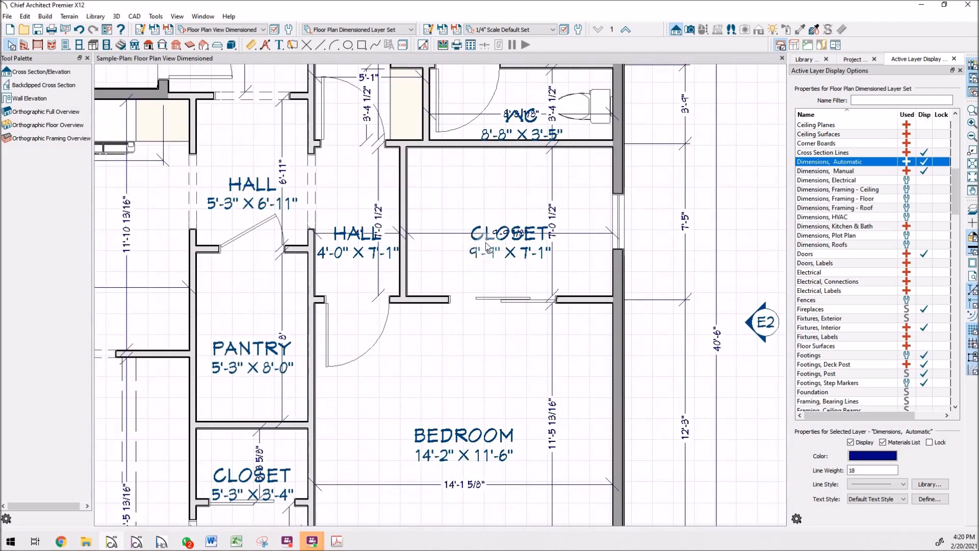
Step: Move the CLOSET room label above the horizontal dimension line beside the bedroom, and centre the label vertically within the closet
left_click(482, 233)
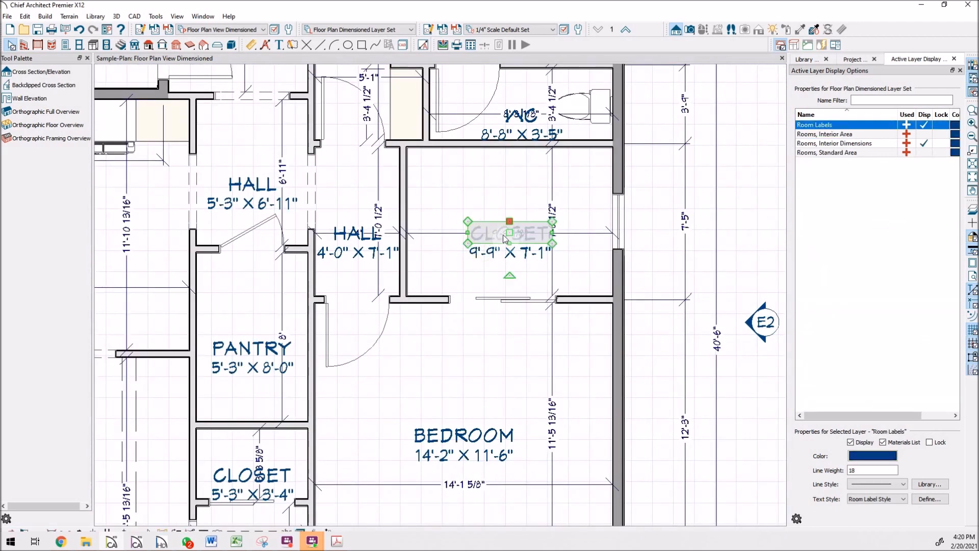
left_click_drag(509, 233, 503, 199)
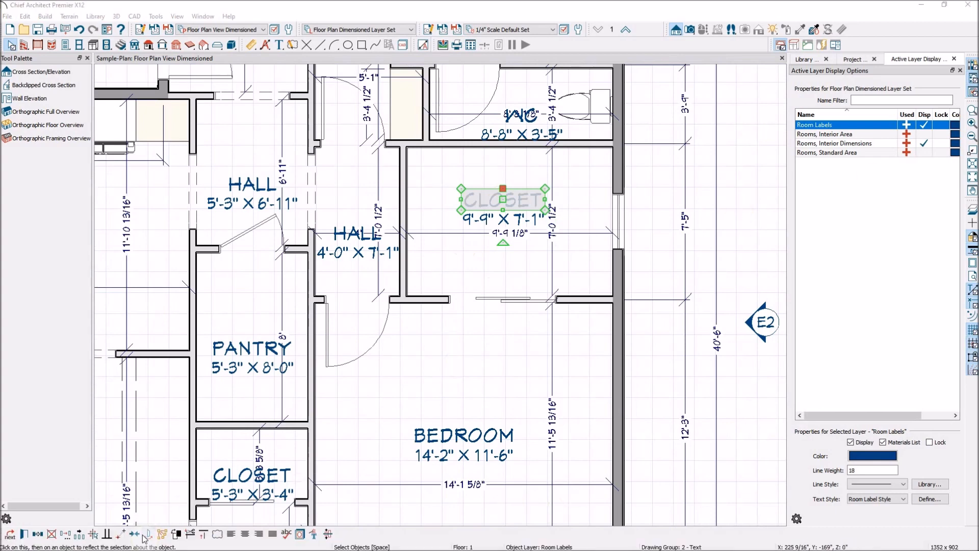
left_click(135, 534)
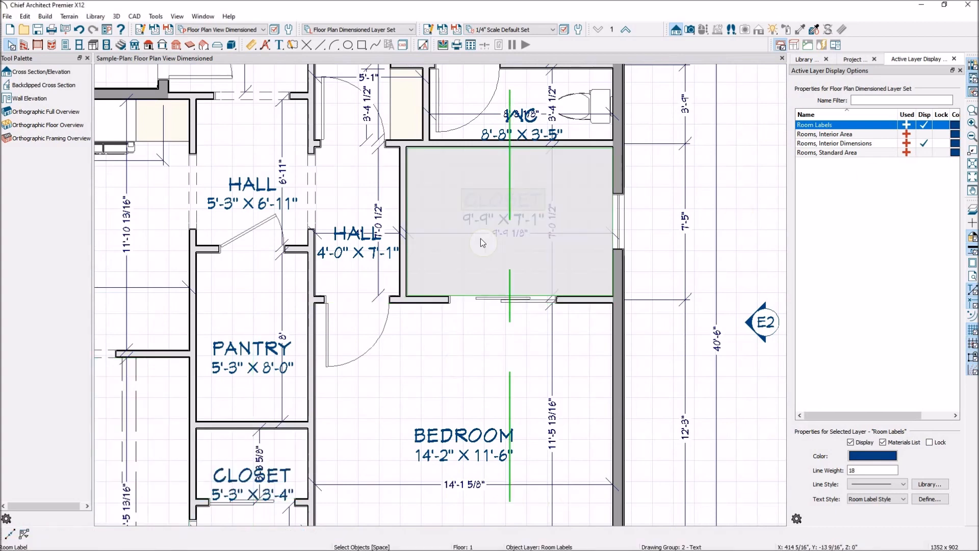
left_click(449, 237)
Step: Move the closet's horizontal dimension line down below its room label and its vertical dimension line toward the exterior wall
left_click(439, 234)
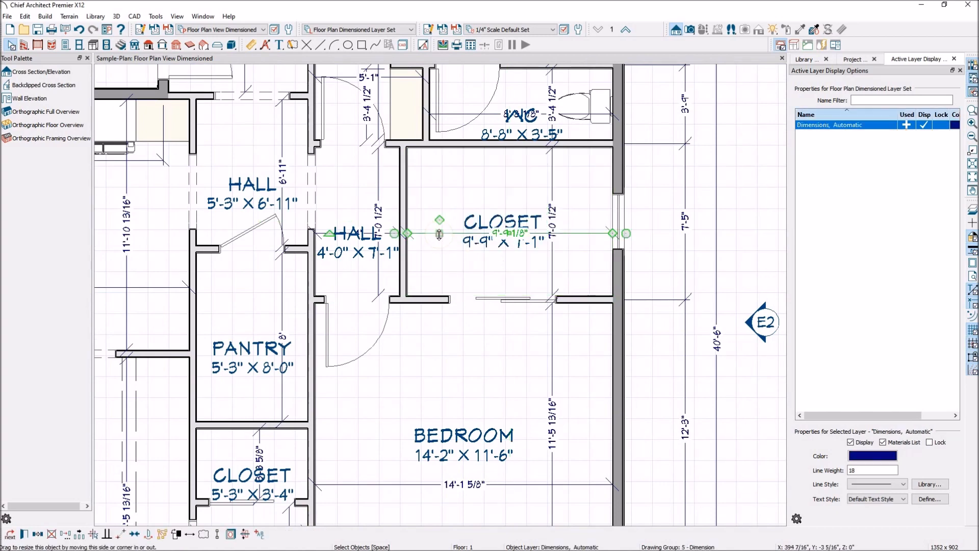
left_click_drag(440, 234, 442, 265)
left_click(552, 186)
left_click_drag(552, 186, 576, 190)
Step: Move the bedroom's vertical dimension line toward the exterior wall, roughly in line with the closet's vertical dimension
left_click(553, 359)
double_click(554, 360)
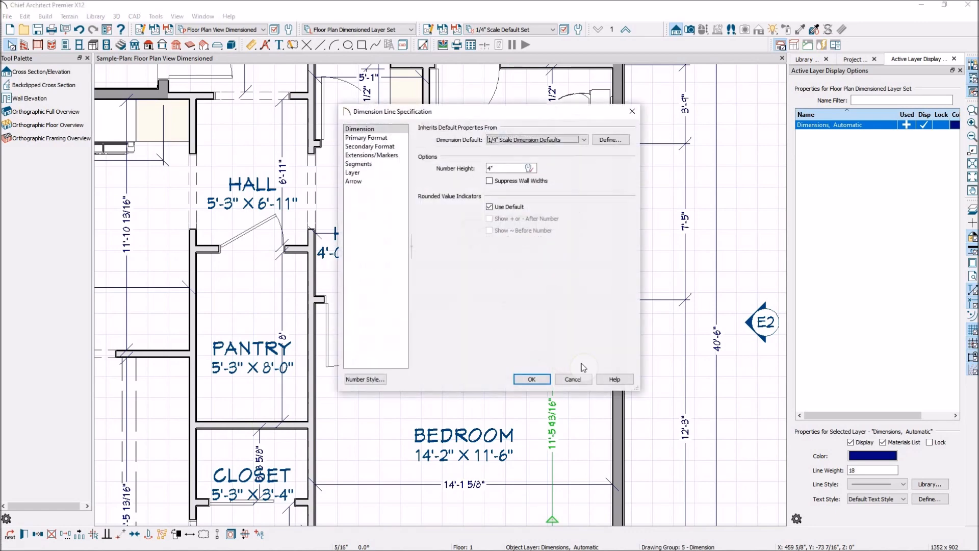
left_click(570, 378)
left_click_drag(550, 359, 572, 361)
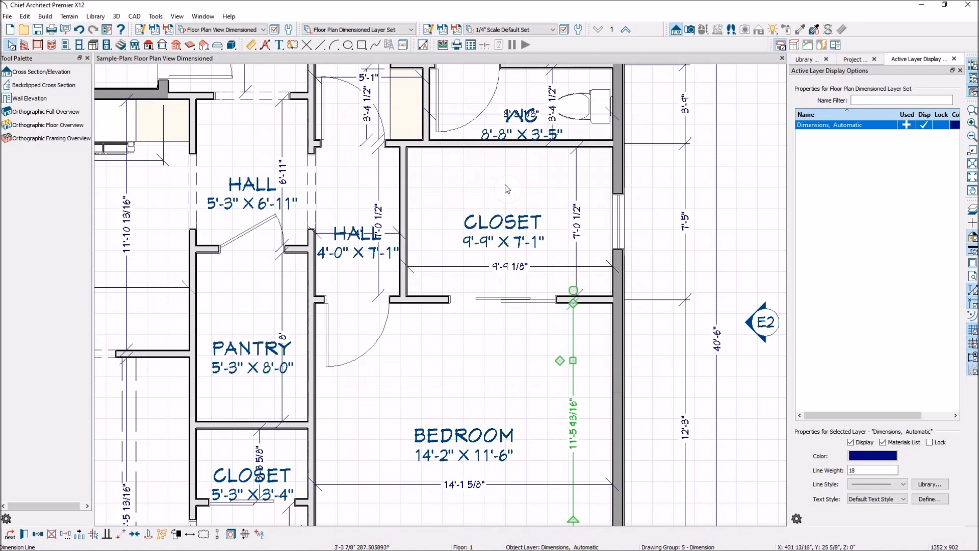
scroll(493, 262, "down", 2)
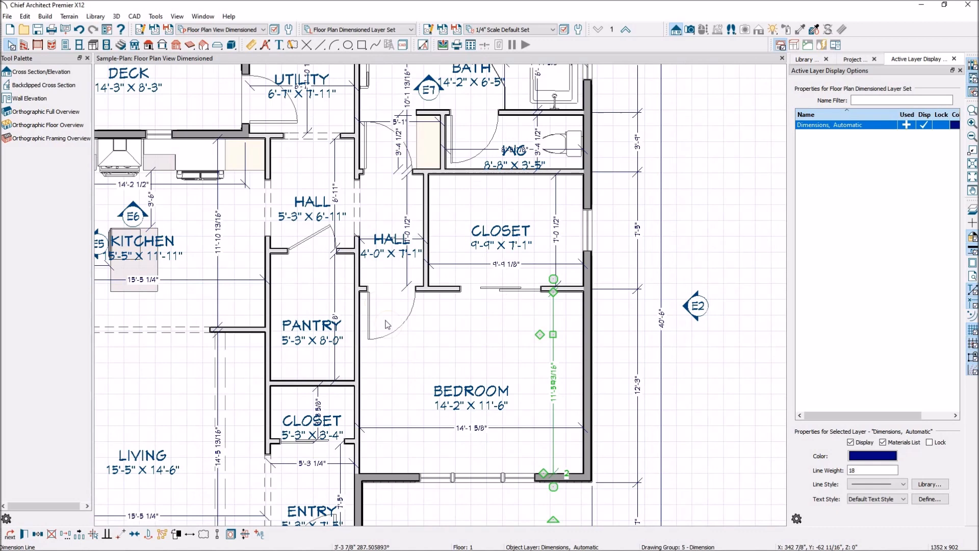
scroll(369, 318, "down", 1)
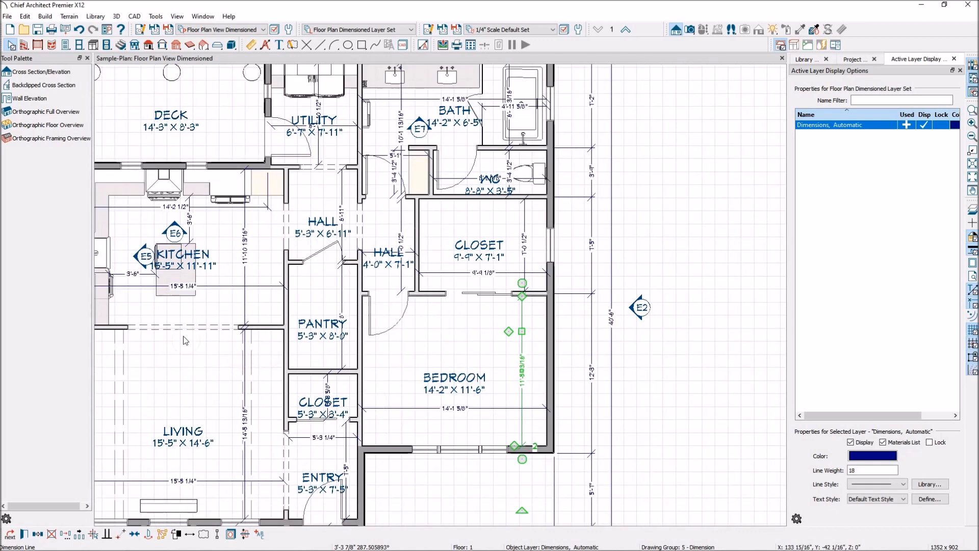
Step: Using the closet's room label, turn off display of the "Rooms, Interior Dimensions" layer in the Floor Plan Dimensioned Layer Set
left_click(480, 259)
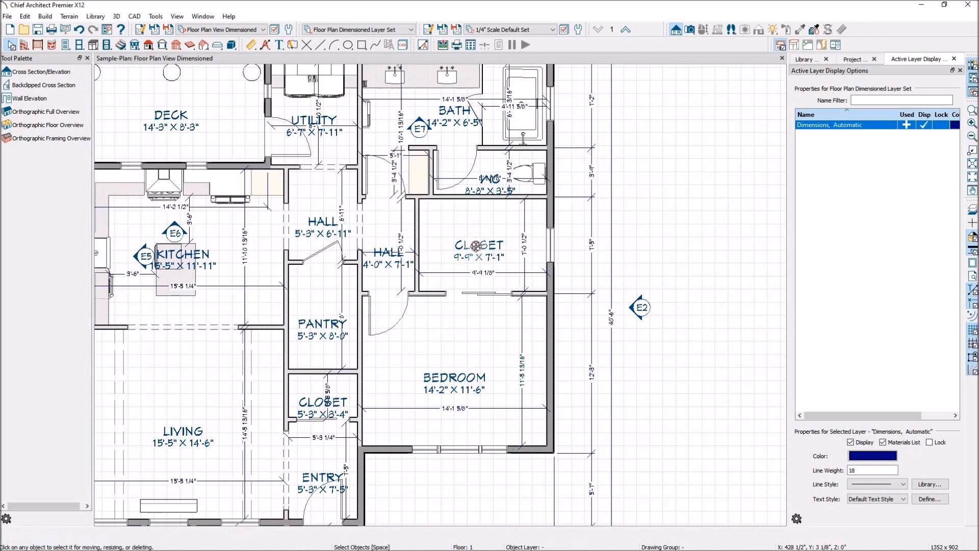
left_click(467, 261)
left_click(475, 246)
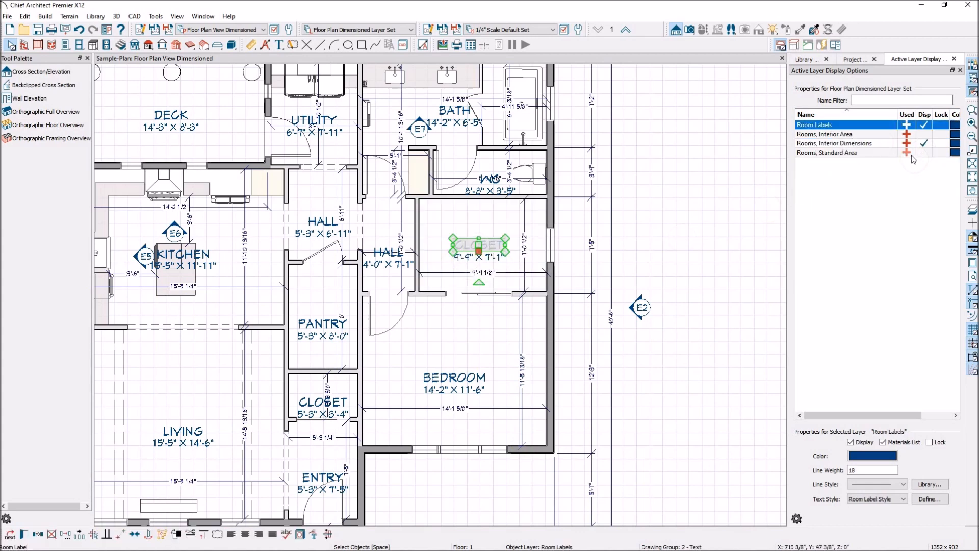
left_click(924, 144)
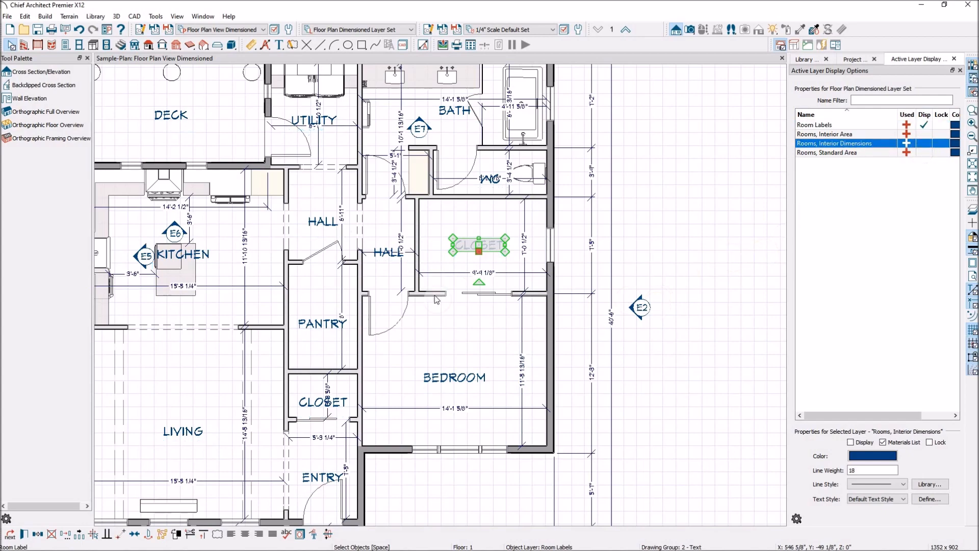
Step: Move the KITCHEN label to the right of the island and shift the kitchen's vertical dimension line toward the hall wall
scroll(269, 251, "down", 1)
scroll(301, 263, "up", 2)
left_click(300, 259)
left_click_drag(273, 255, 332, 270)
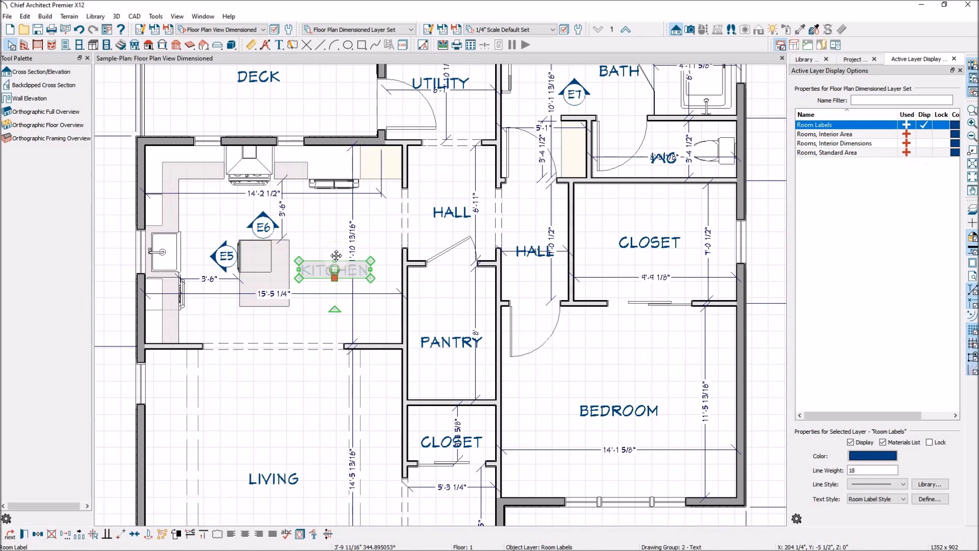
left_click(353, 209)
left_click_drag(354, 209, 385, 209)
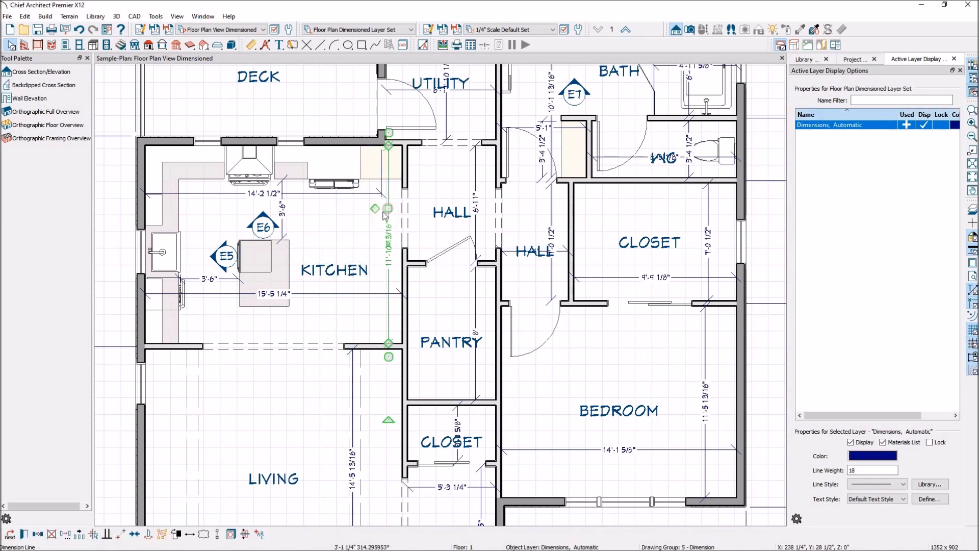
Step: Delete the 14'-2 1/2" horizontal dimension line just below the kitchen's upper cabinet run
scroll(385, 208, "down", 2)
scroll(335, 227, "up", 1)
left_click(334, 220)
scroll(396, 347, "down", 2)
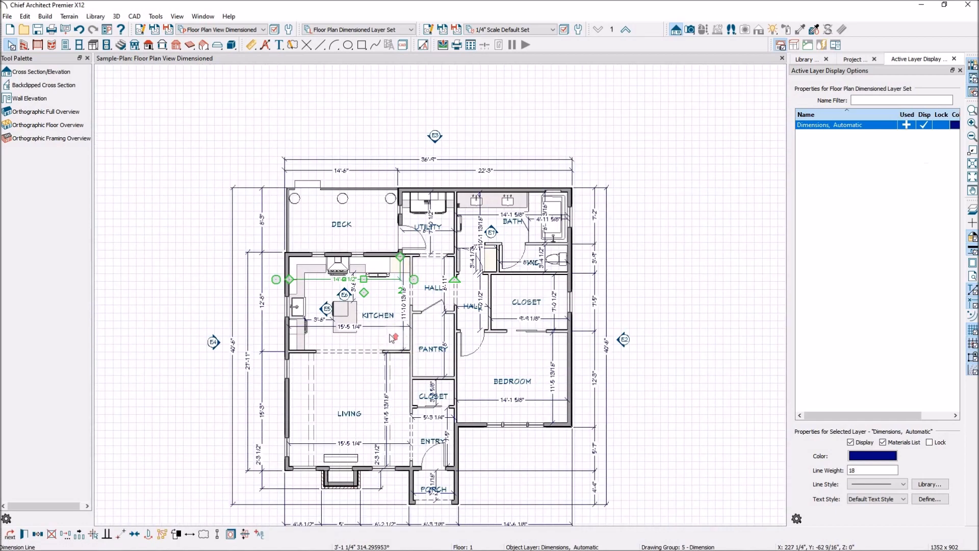
scroll(394, 344, "up", 1)
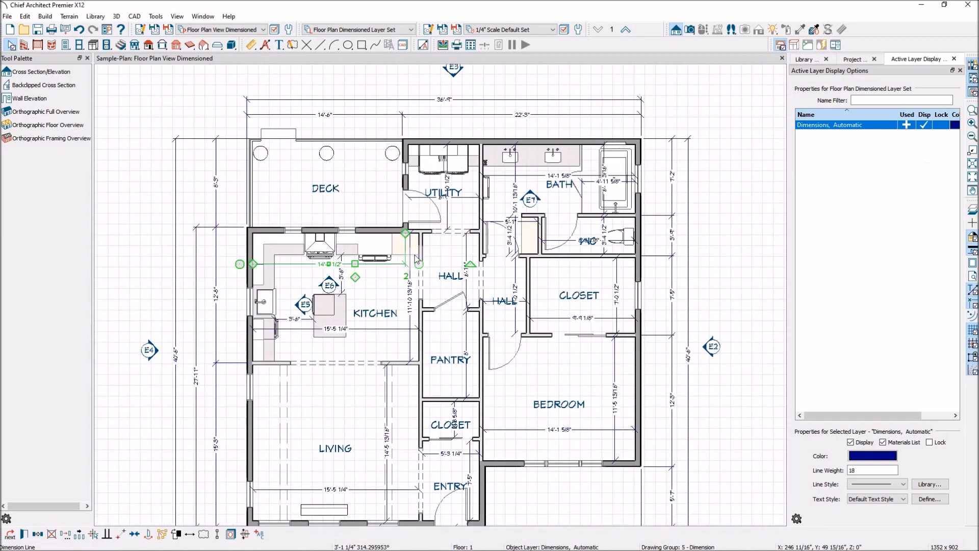
key("Escape")
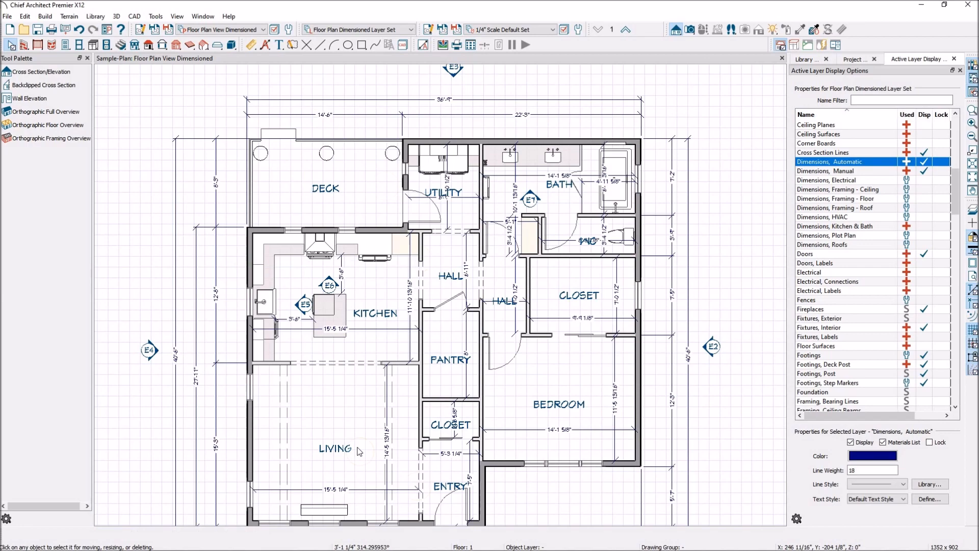
Step: Move the kitchen's horizontal dimension line down below the island, close to the living room opening
scroll(375, 335, "up", 1)
left_click(376, 329)
left_click_drag(375, 329, 379, 350)
scroll(376, 349, "down", 6)
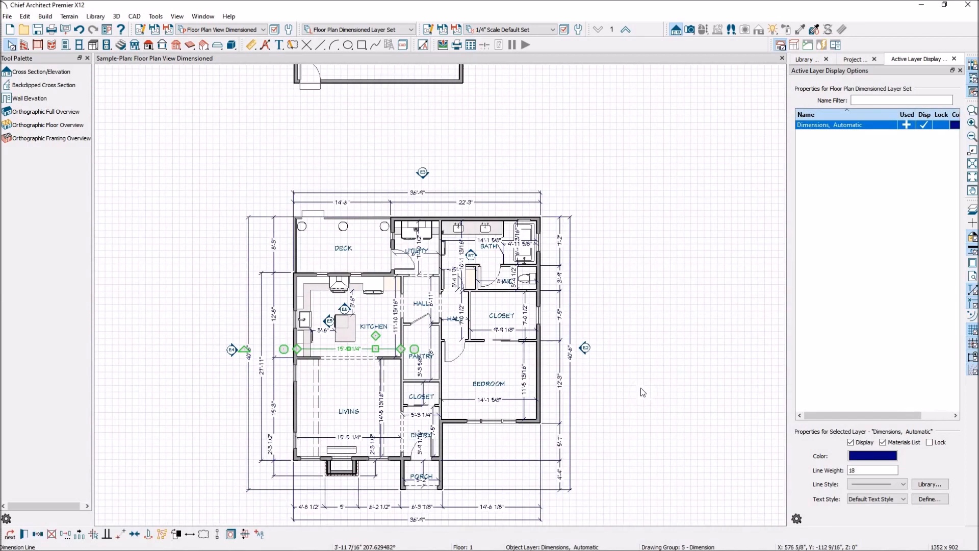
left_click(646, 390)
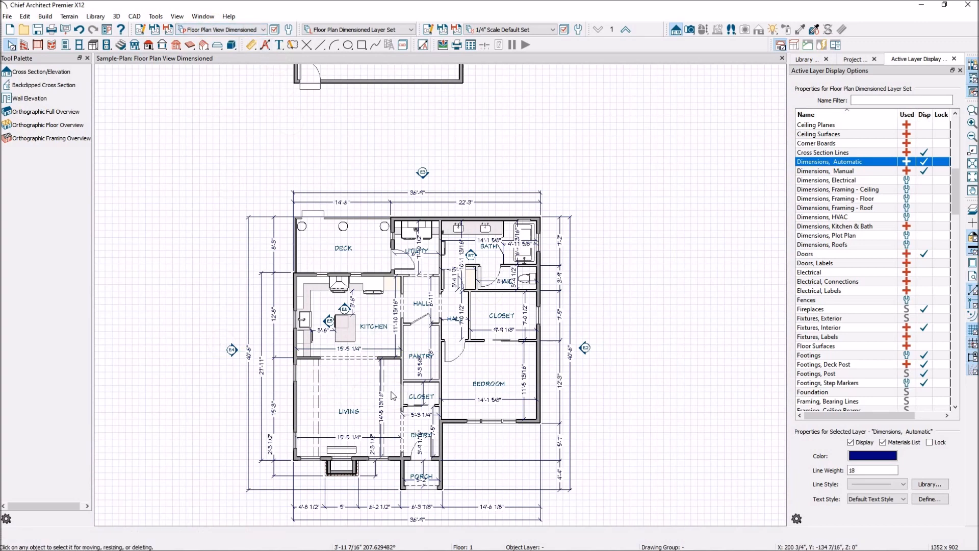
Step: Switch the plan to the Reflected Ceiling Plan and look over its ceiling notes and dimensions
left_click(262, 30)
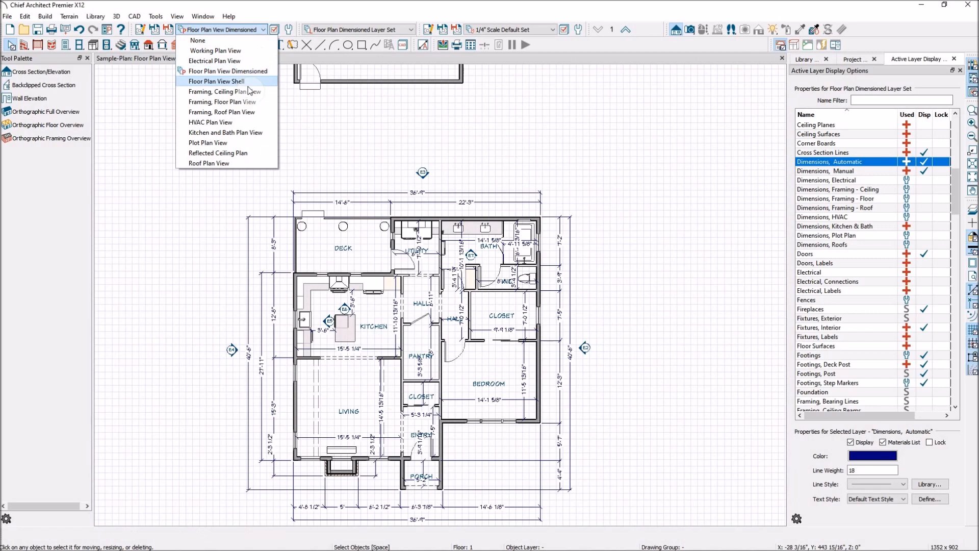
left_click(242, 154)
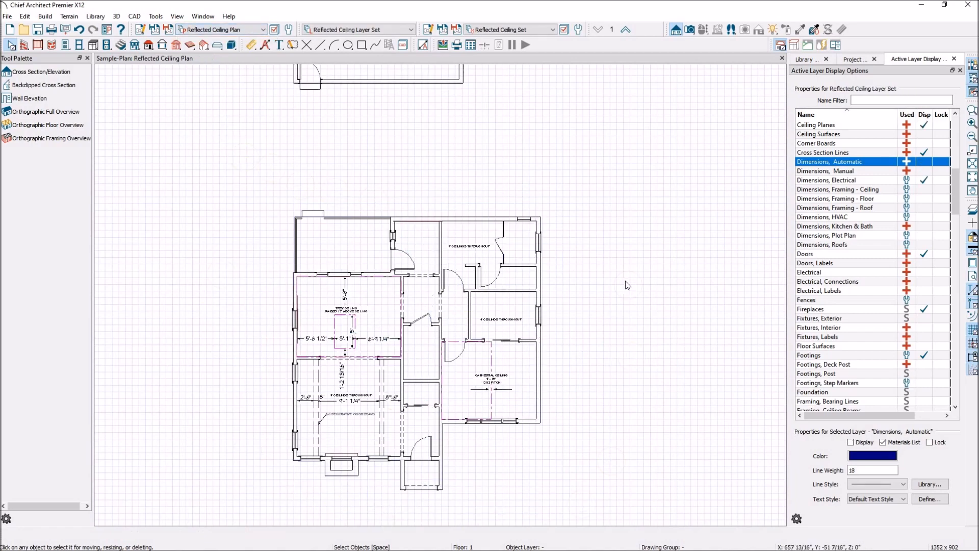
scroll(388, 513, "up", 1)
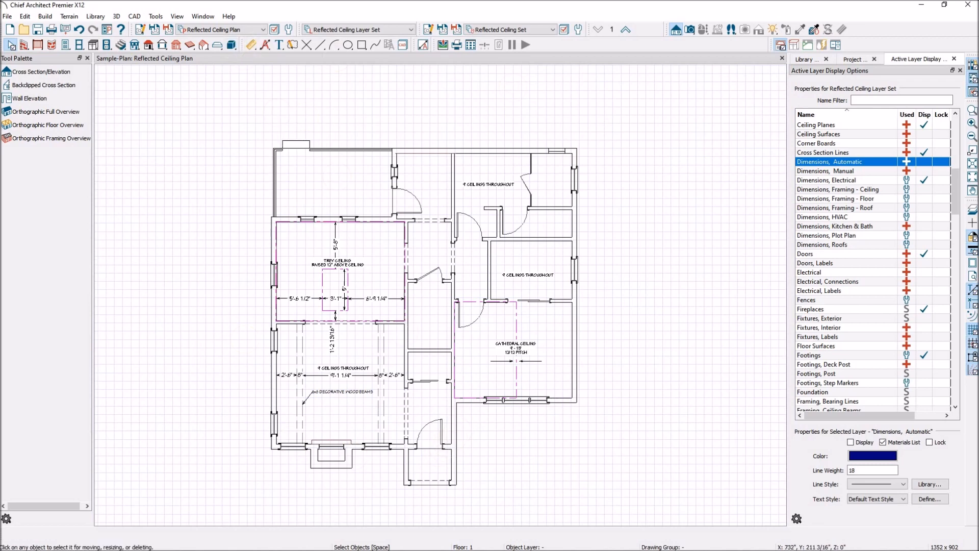
Step: Switch the plan to the Kitchen and Bath Plan View and inspect the kitchen's cabinet labels and centreline dimensions
left_click(264, 29)
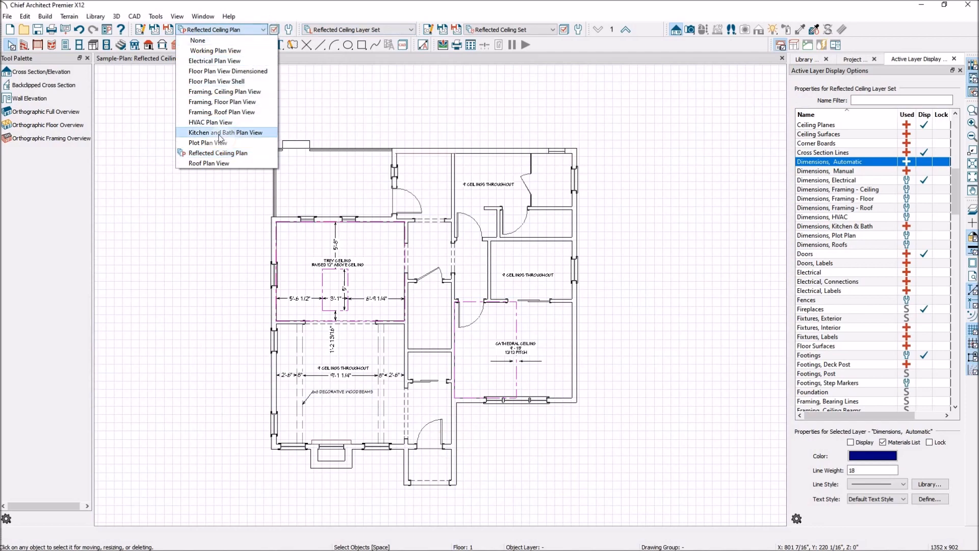
left_click(220, 133)
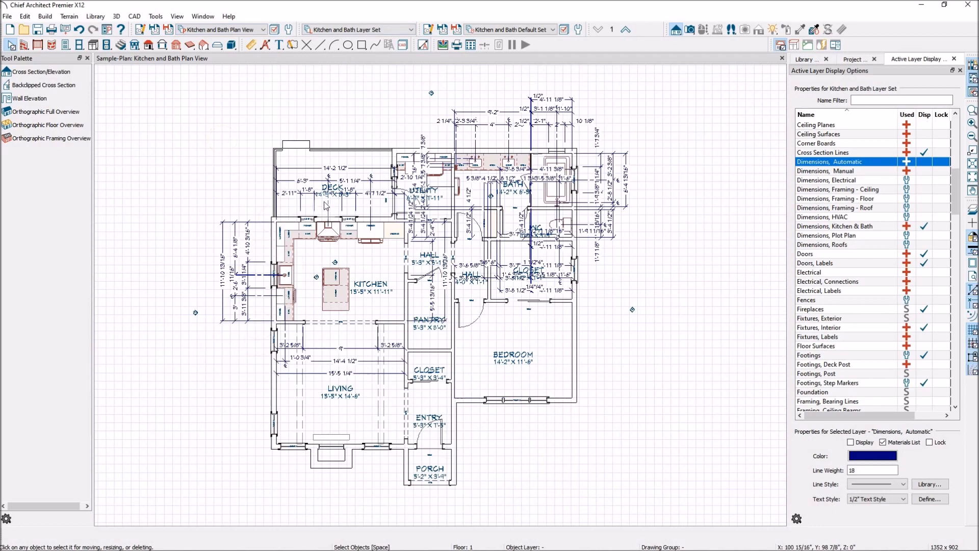
scroll(261, 303, "up", 1)
scroll(337, 272, "up", 3)
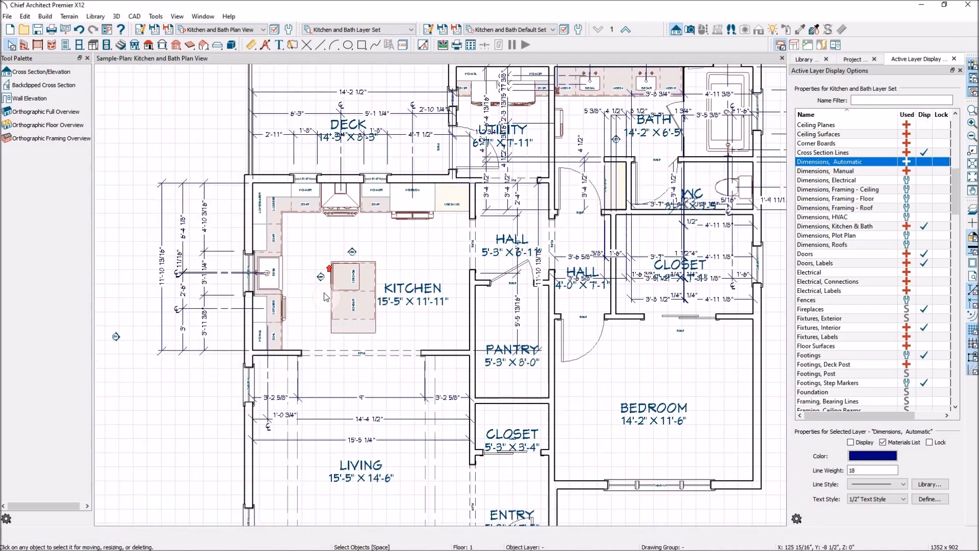
scroll(198, 267, "up", 2)
scroll(199, 268, "up", 2)
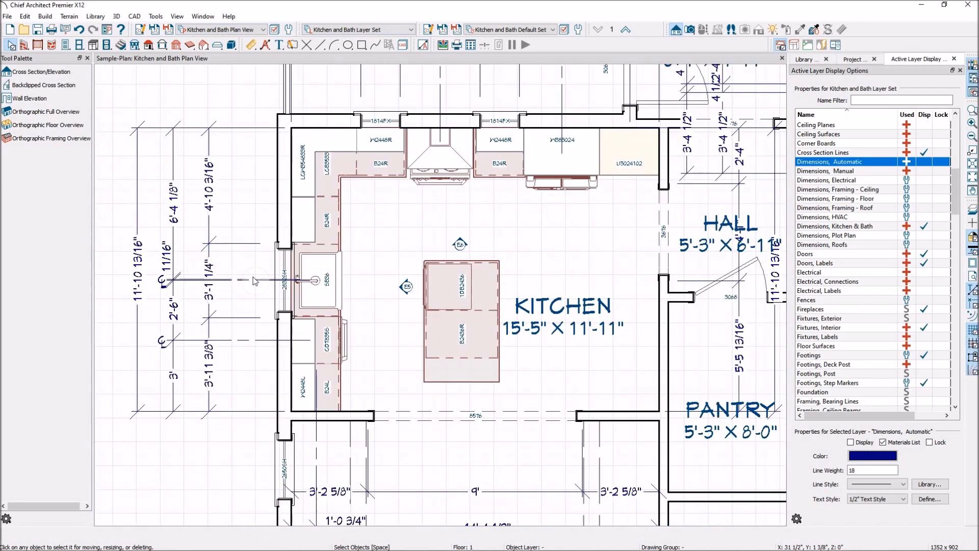
scroll(224, 299, "down", 3)
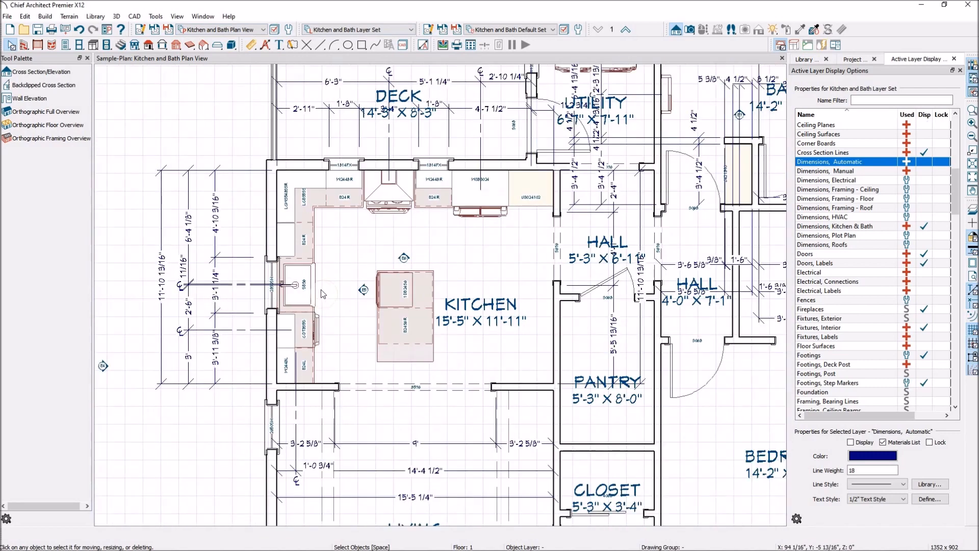
scroll(240, 299, "down", 5)
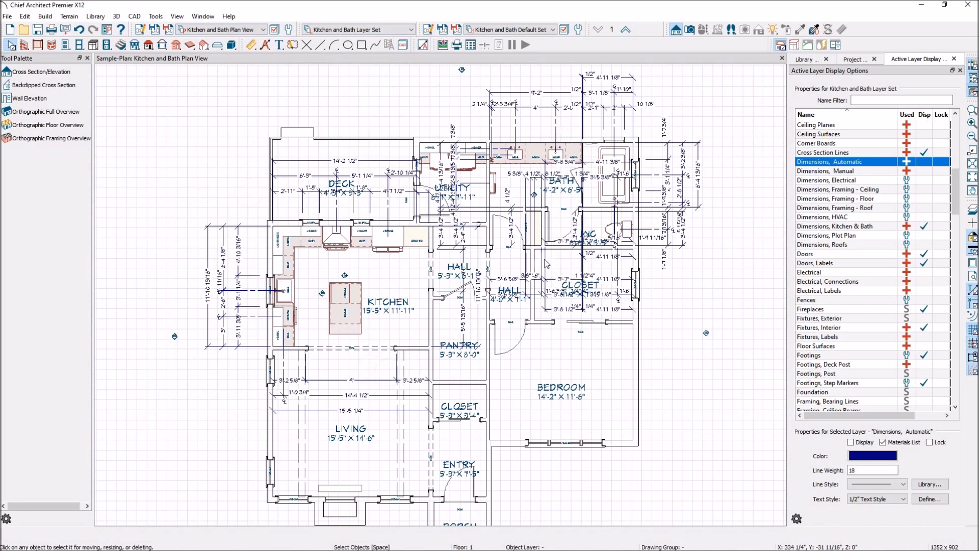
Step: Examine the cabinet labels, fixtures and dimension strings in the kitchen, utility room and bath of the Kitchen and Bath Plan View
scroll(595, 306, "up", 2)
scroll(594, 306, "up", 4)
scroll(627, 387, "down", 4)
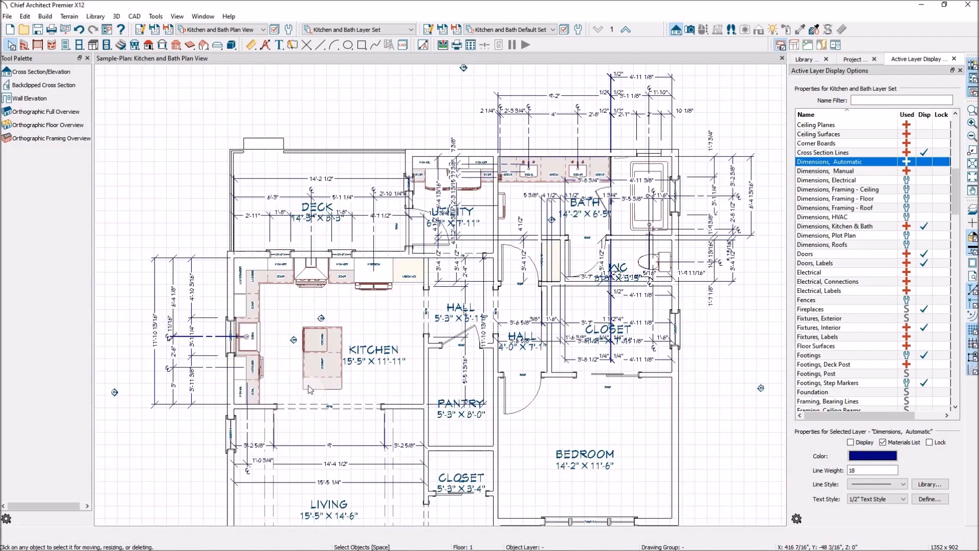
scroll(279, 437, "up", 1)
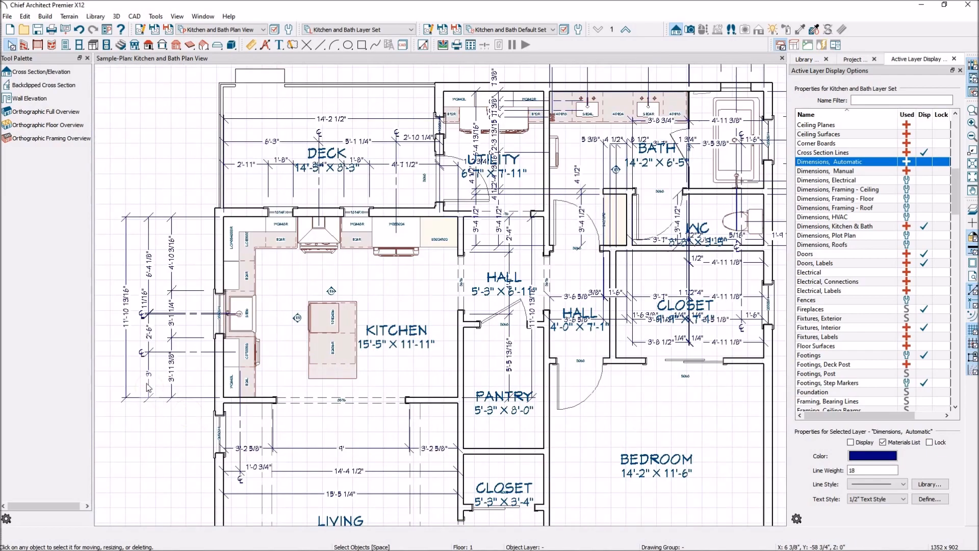
scroll(131, 371, "up", 4)
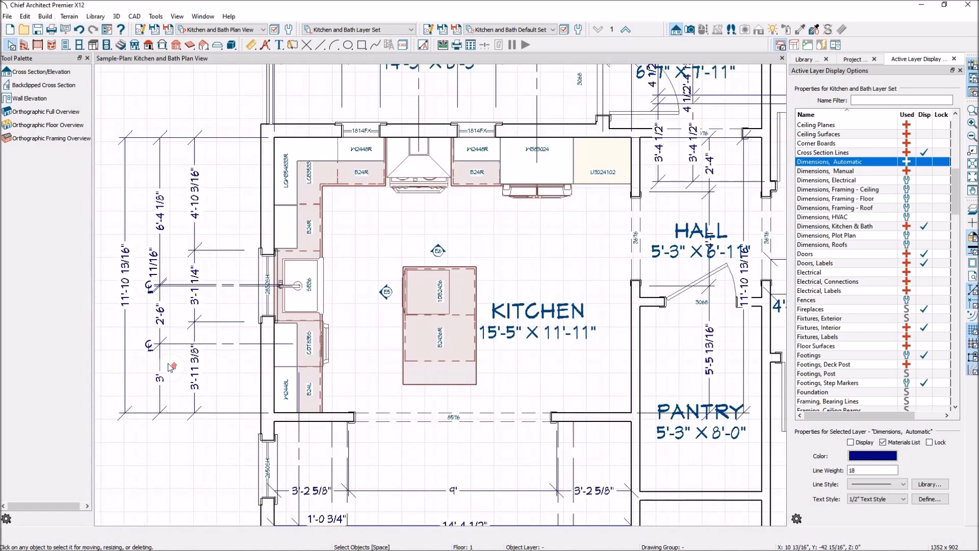
scroll(171, 366, "up", 1)
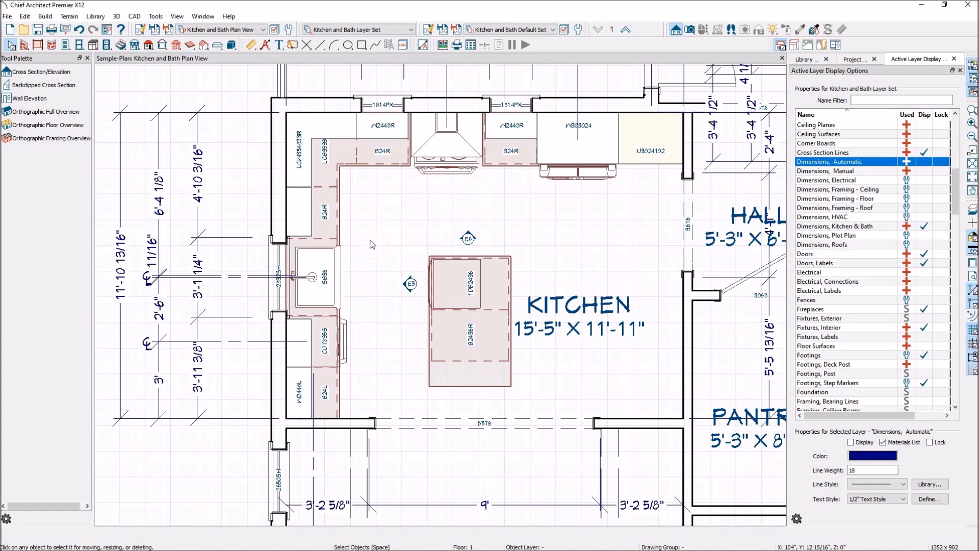
scroll(369, 284, "down", 5)
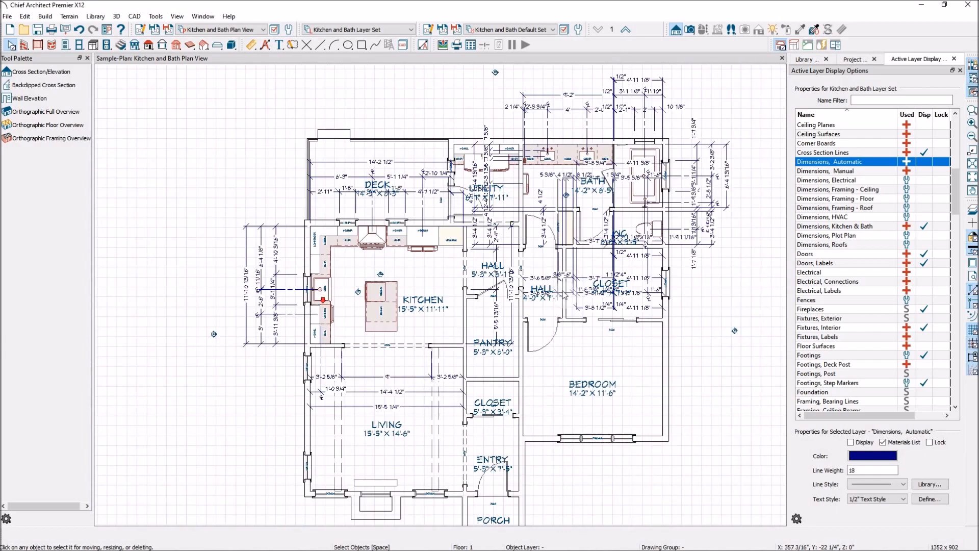
scroll(580, 148, "up", 3)
scroll(580, 149, "up", 3)
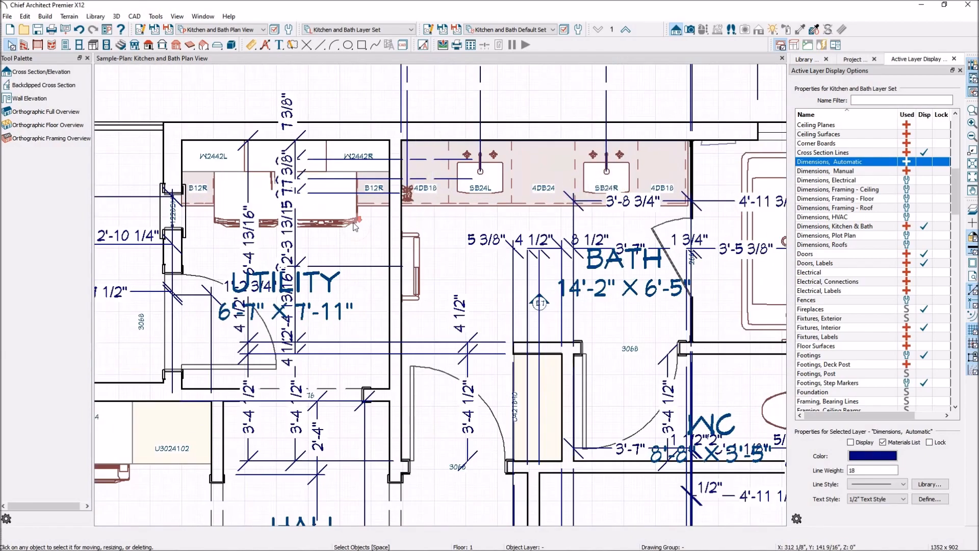
scroll(349, 221, "down", 1)
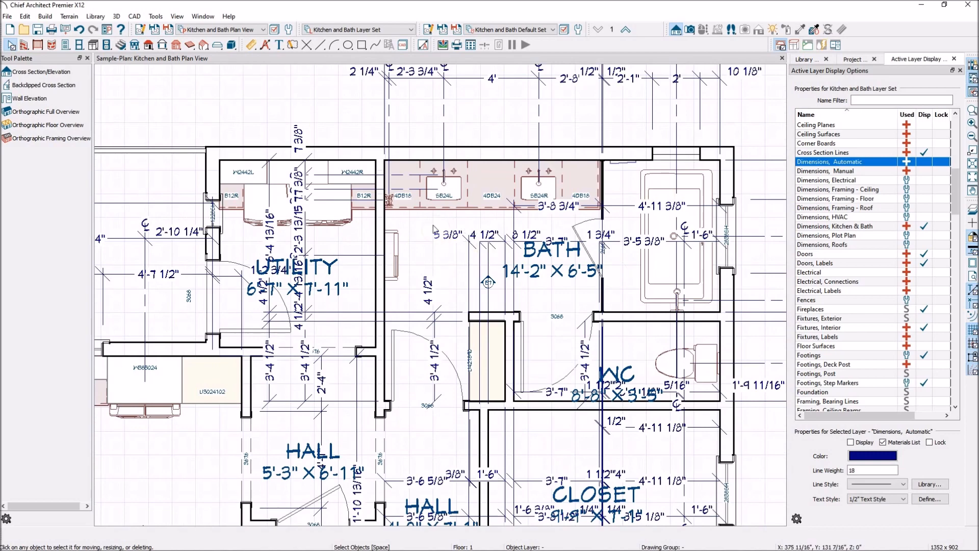
scroll(397, 219, "up", 1)
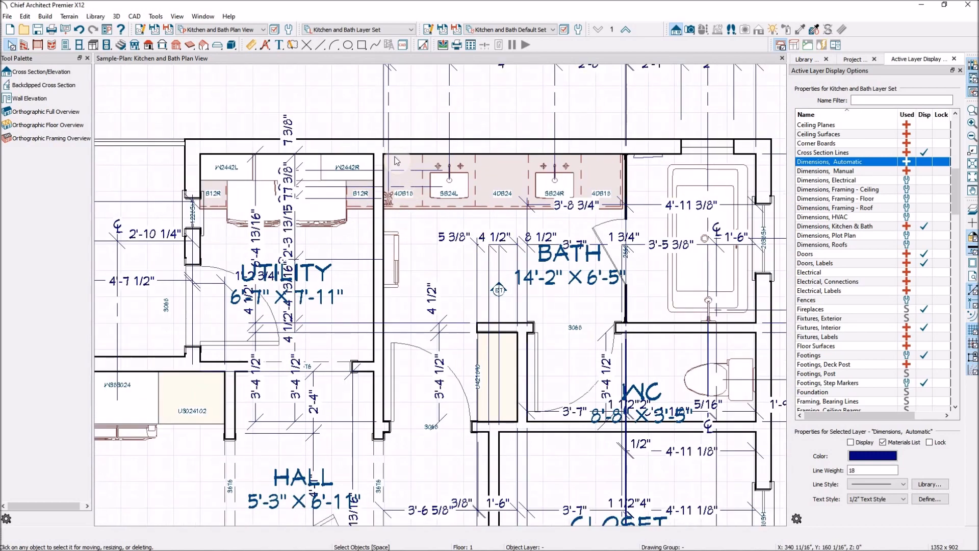
Step: Switch the plan from the Kitchen and Bath Plan View to the Floor Plan View Dimensioned
scroll(545, 301, "down", 4)
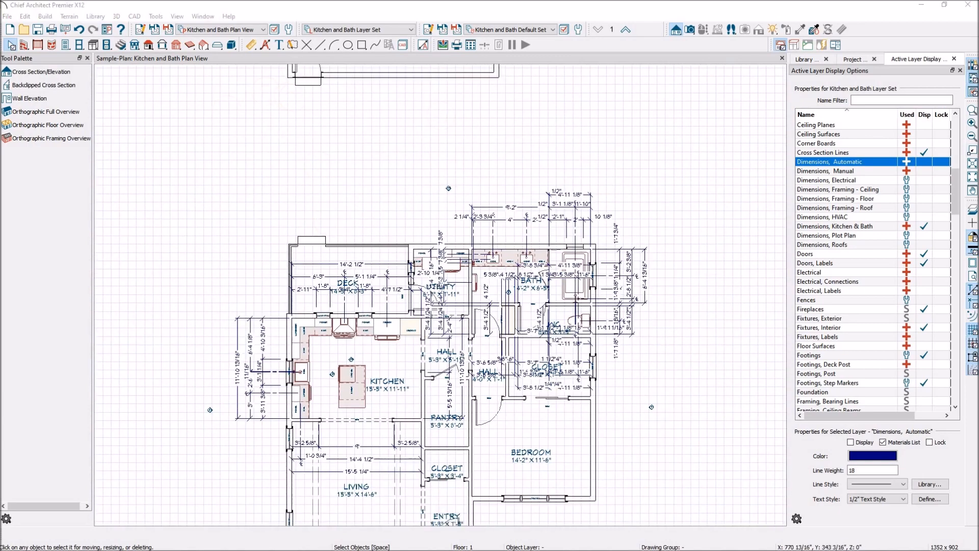
scroll(356, 242, "down", 4)
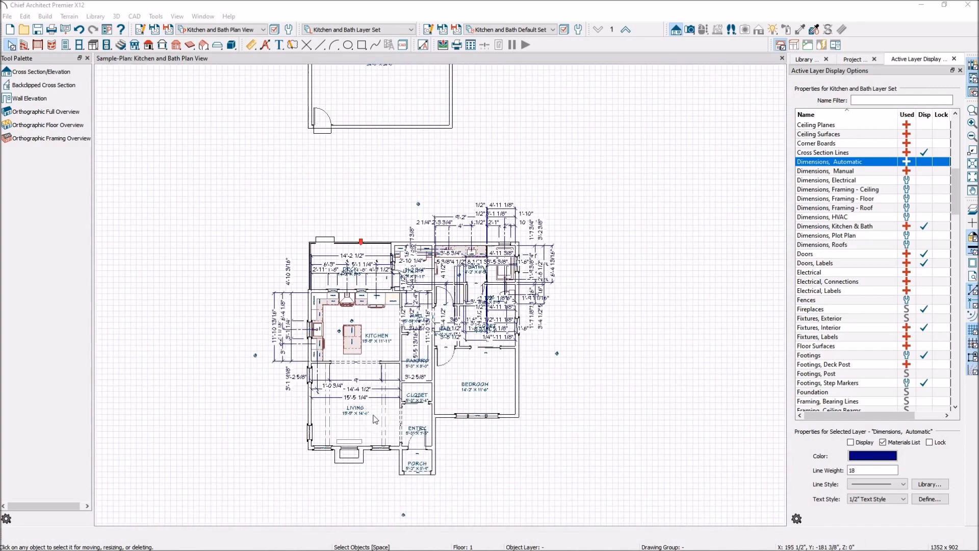
scroll(357, 489, "up", 3)
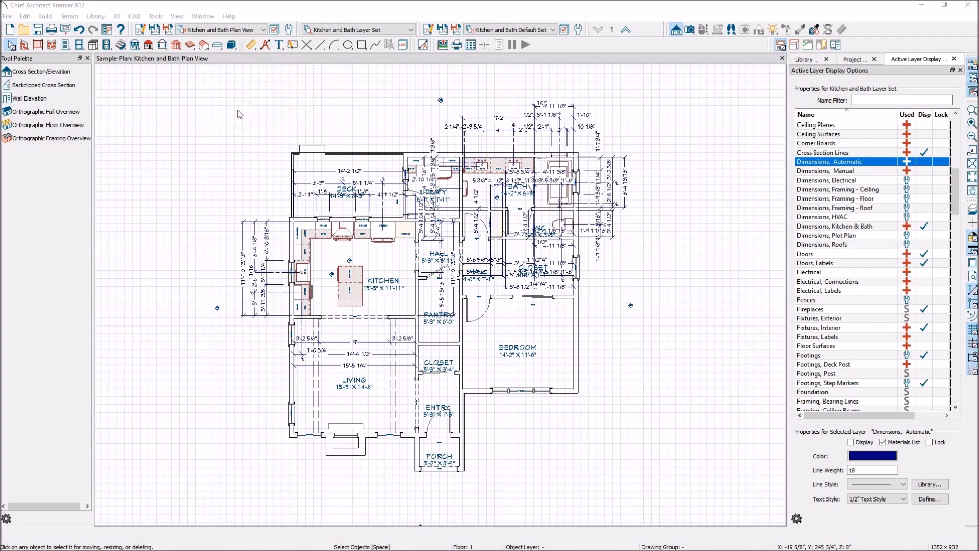
left_click(263, 29)
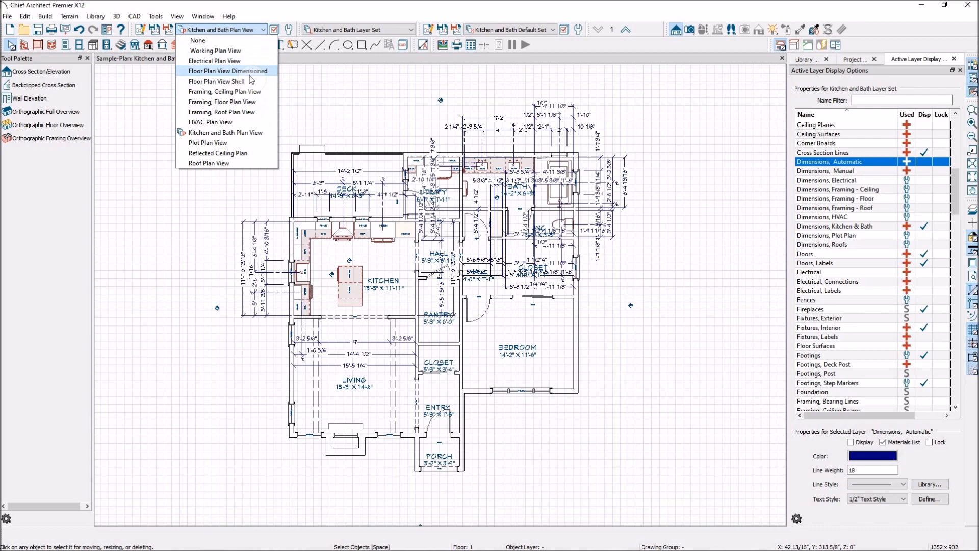
left_click(252, 72)
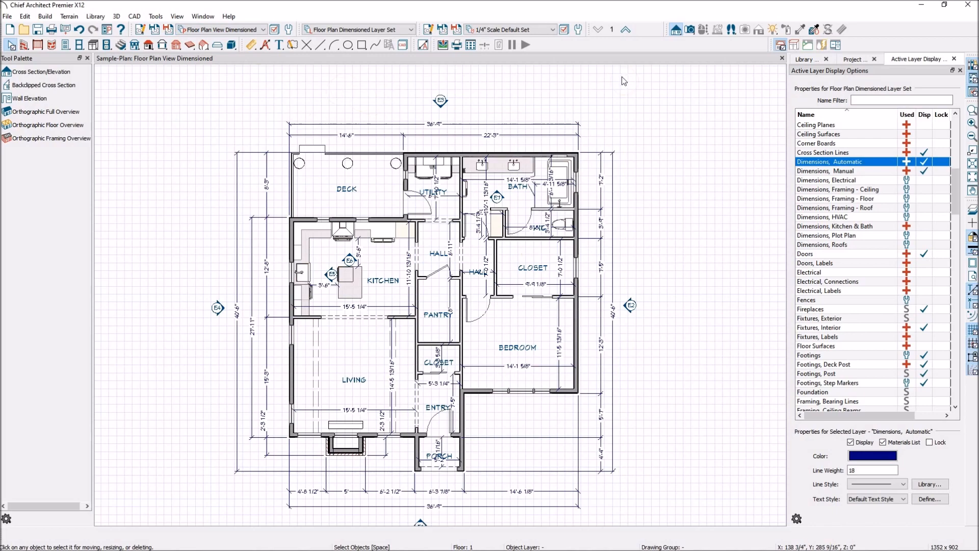
Step: Create a new saved plan view named Furniture Plan from the project's Plan Views
left_click(862, 60)
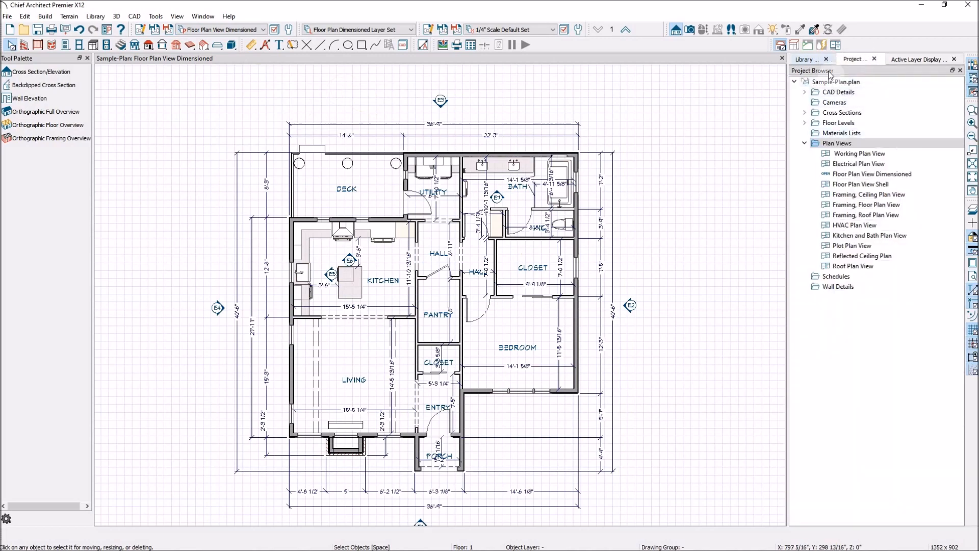
right_click(836, 146)
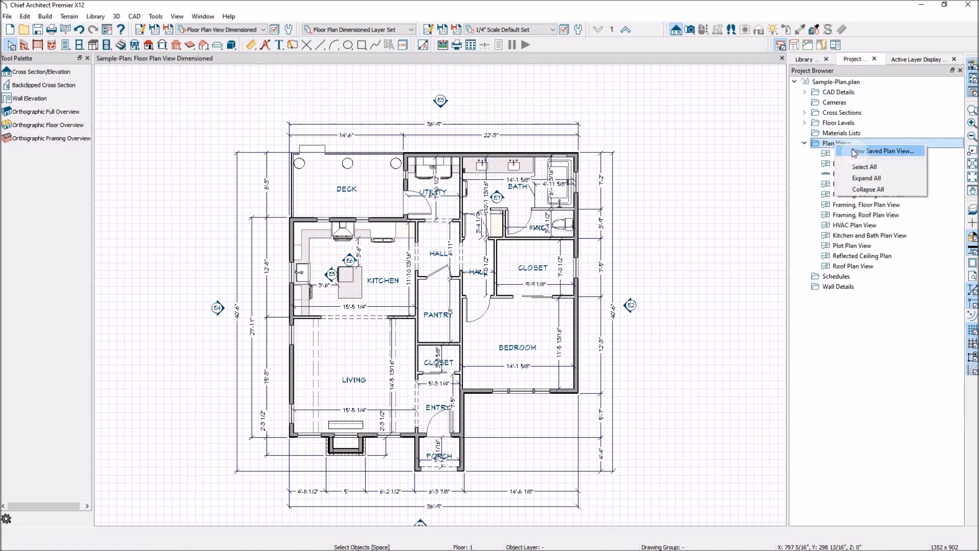
left_click(855, 152)
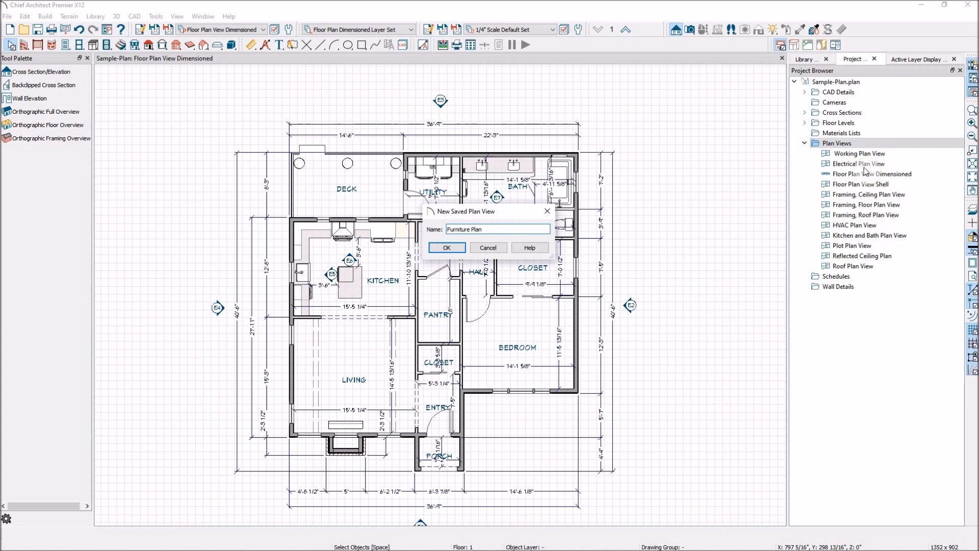
left_click(455, 247)
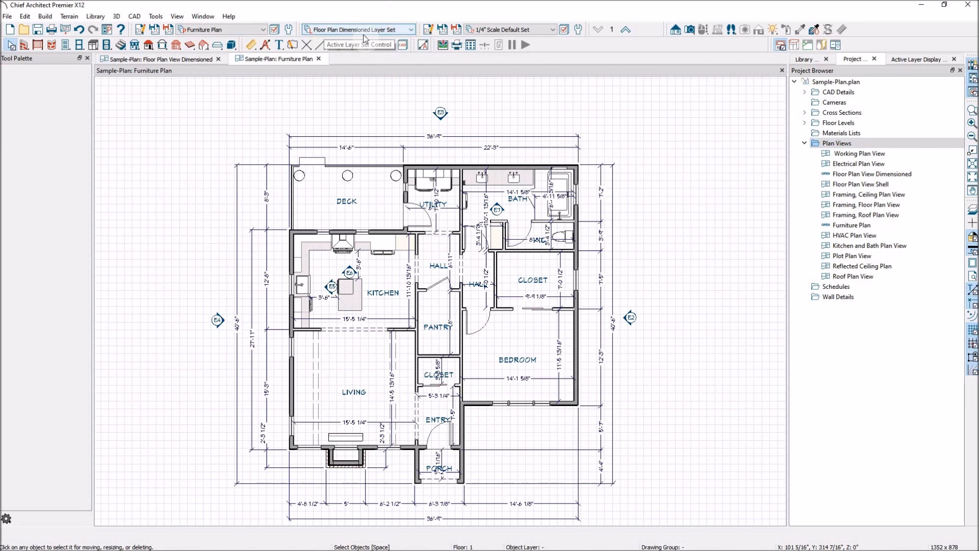
Step: Copy the Floor Plan Dimensioned Layer Set to a new layer set named Furniture Plan and apply it to the view
left_click(280, 32)
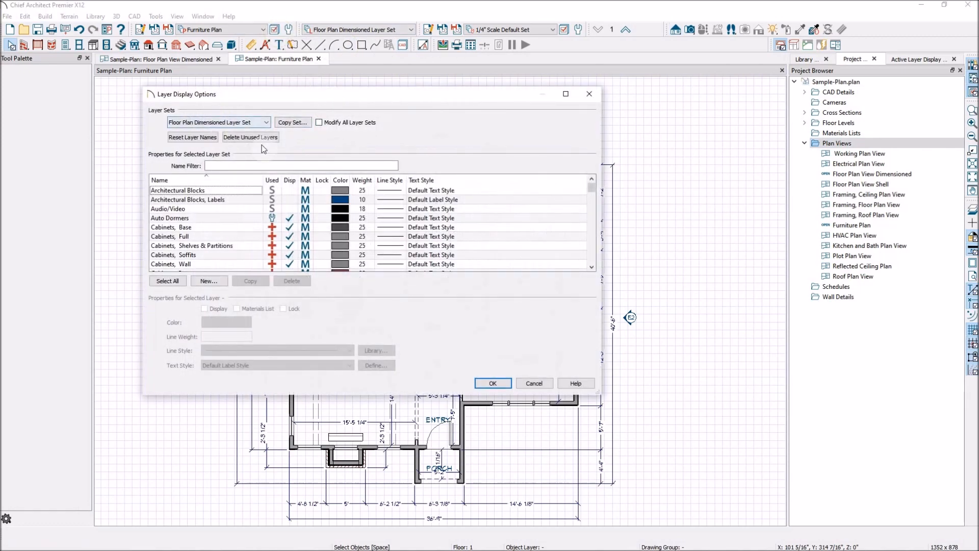
left_click(301, 124)
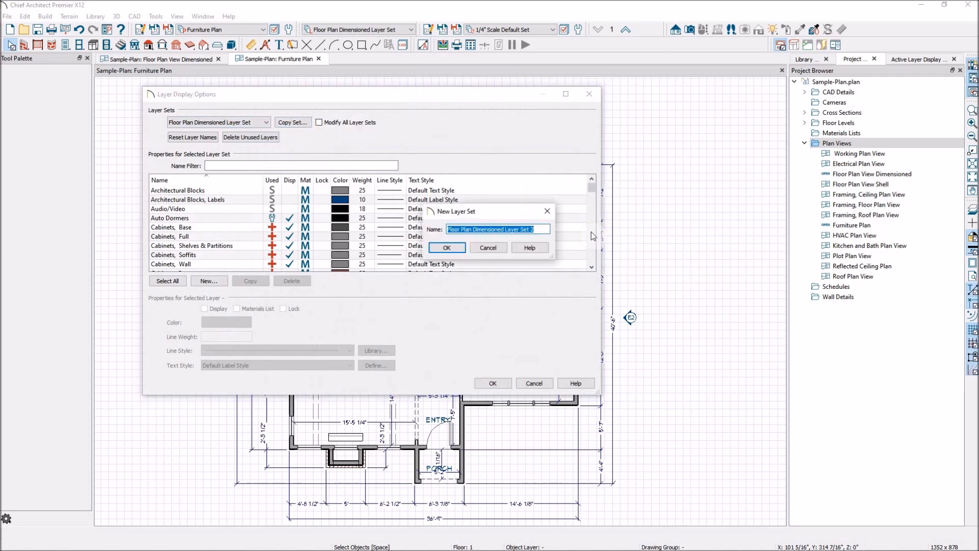
type("Fu")
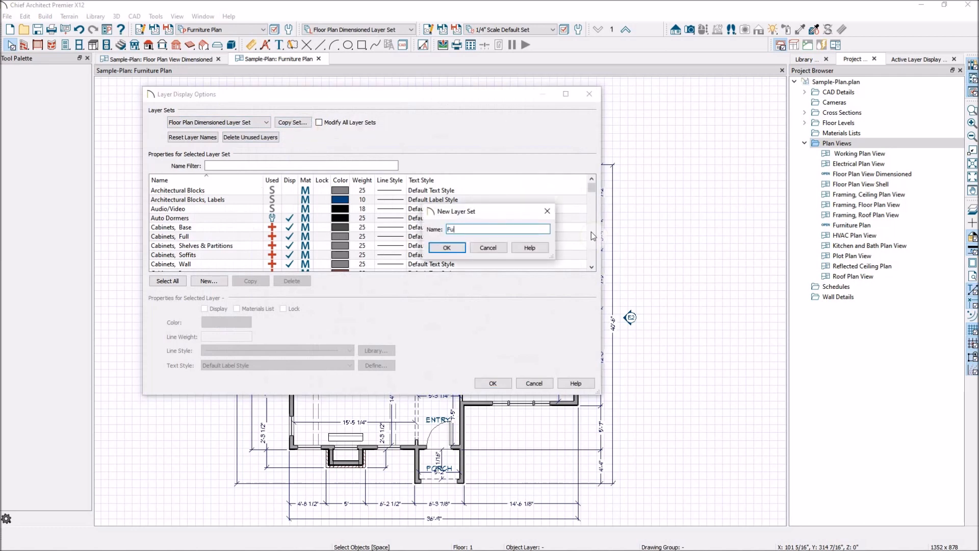
type("rniture Plan")
left_click(447, 248)
left_click(496, 385)
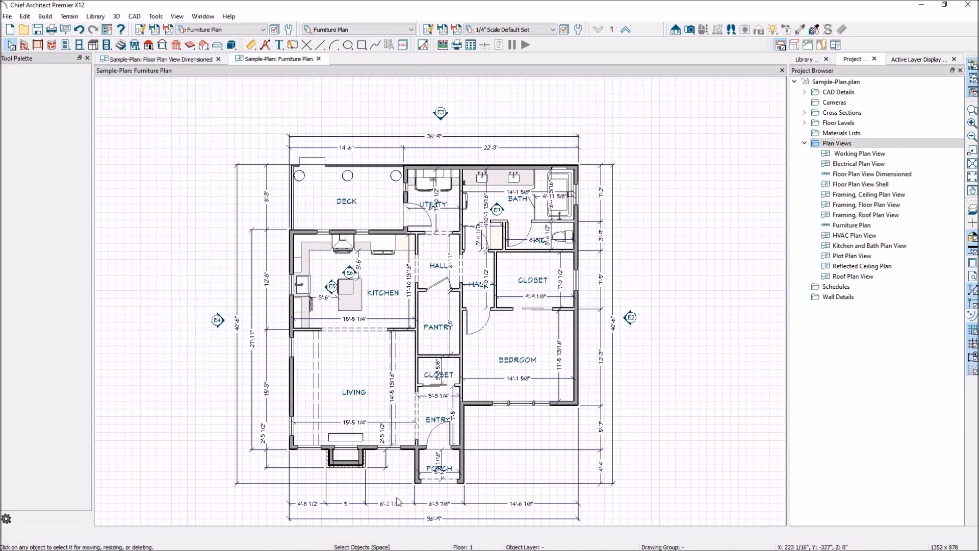
Step: Choose the Contemporary Chair from the core catalog's Interiors furniture, in the contemporary dining sets under Seating
scroll(400, 495, "up", 2)
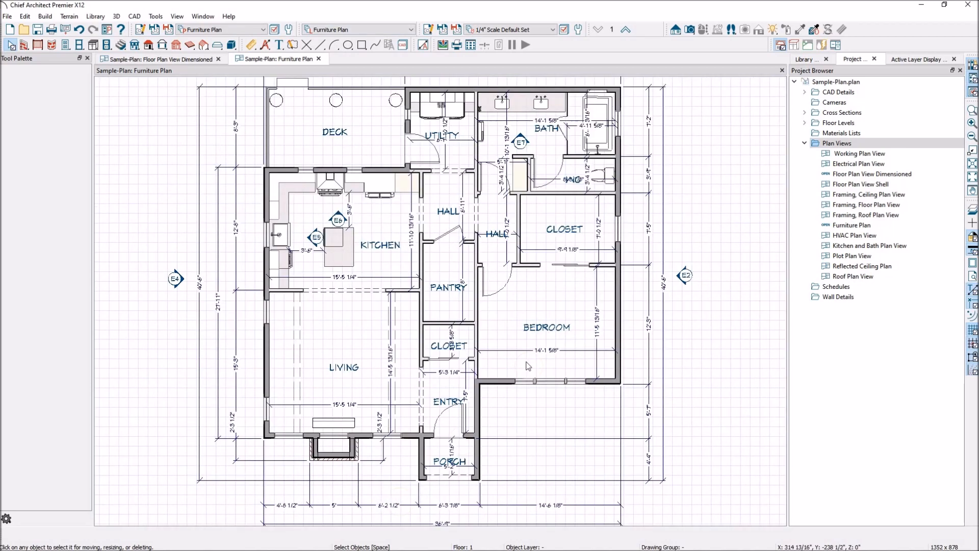
left_click(808, 59)
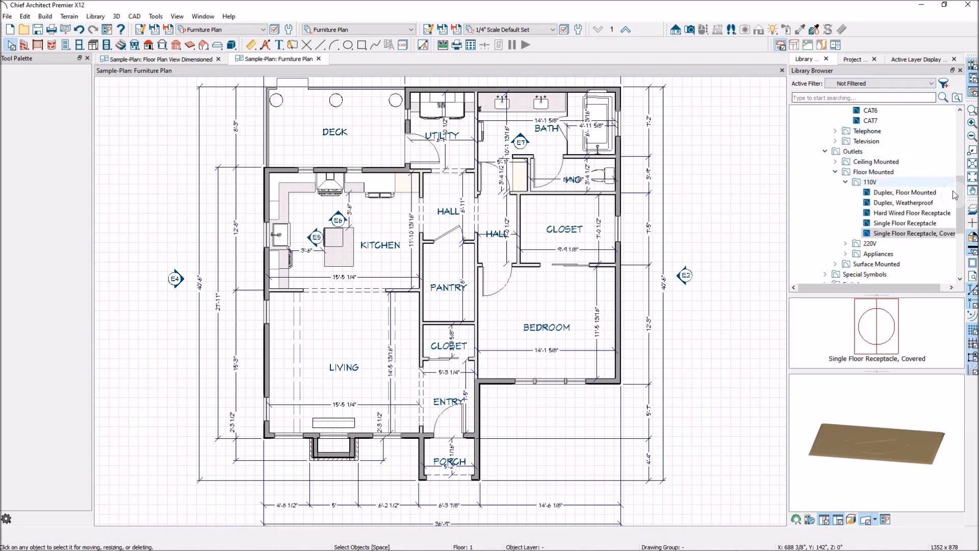
scroll(951, 127, "up", 6)
left_click(805, 202)
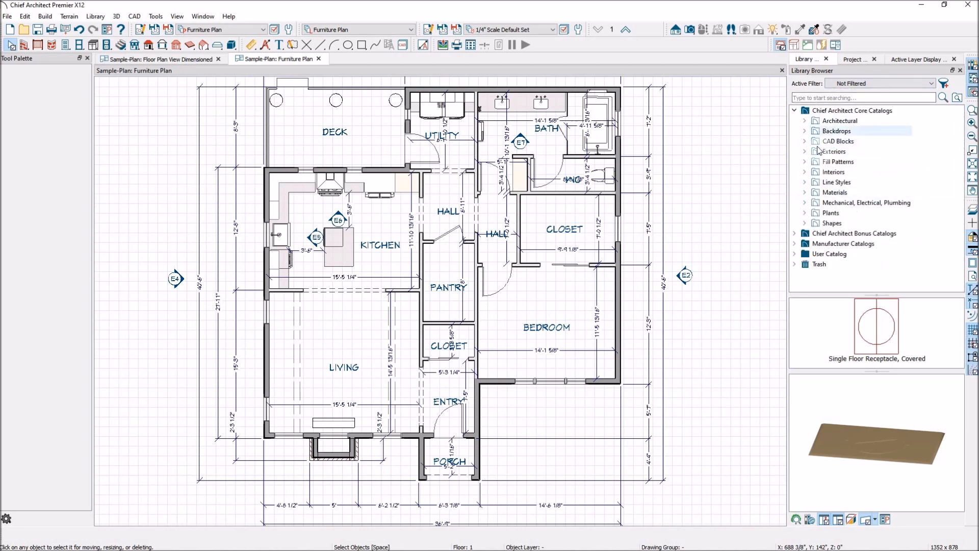
left_click(805, 172)
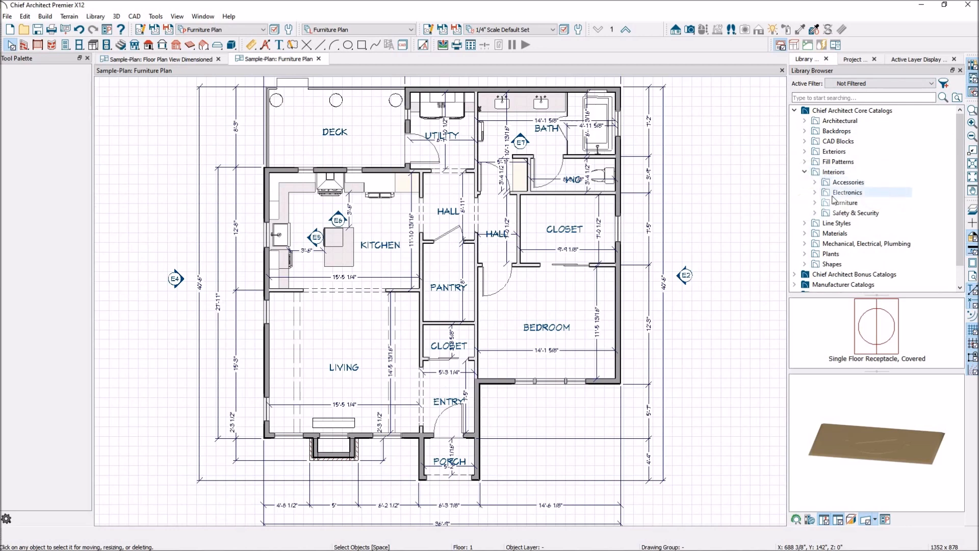
left_click(815, 202)
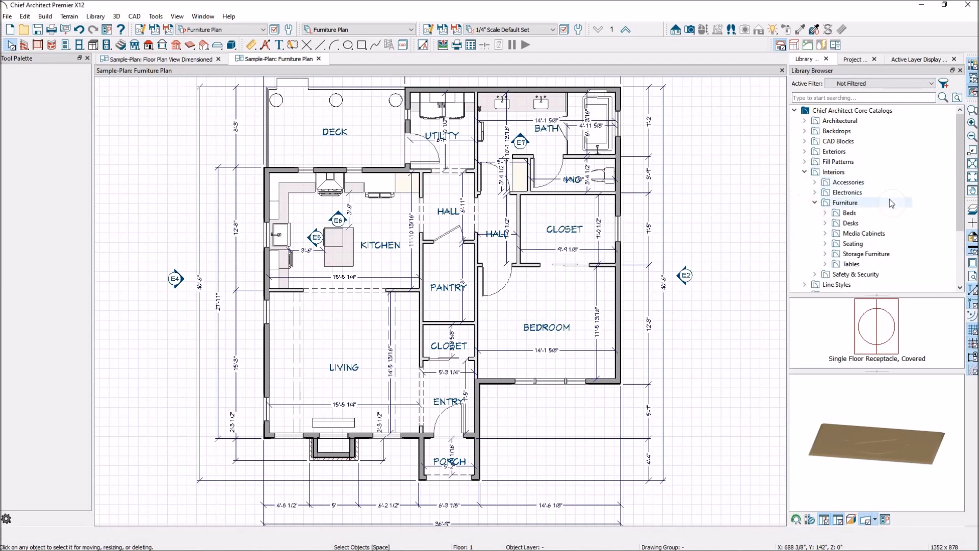
left_click(850, 244)
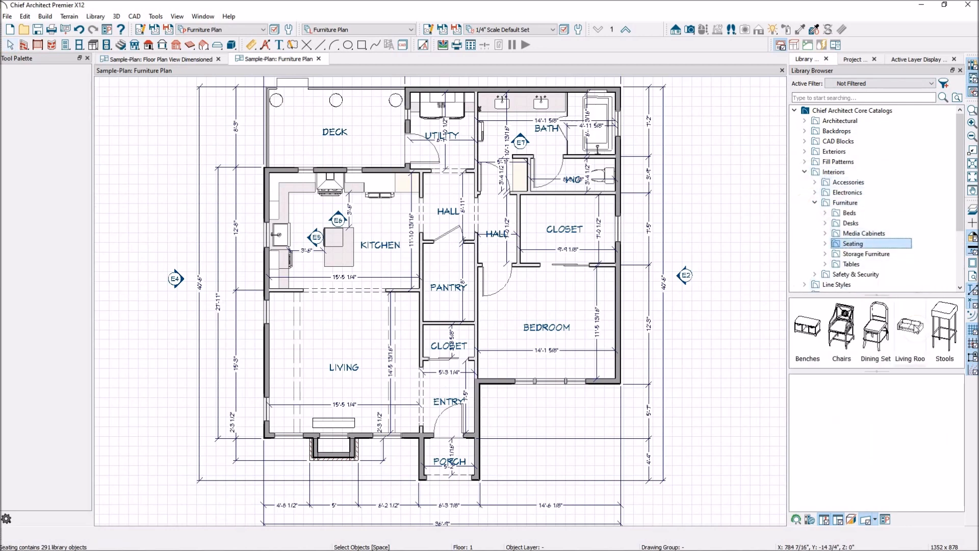
double_click(872, 329)
double_click(861, 326)
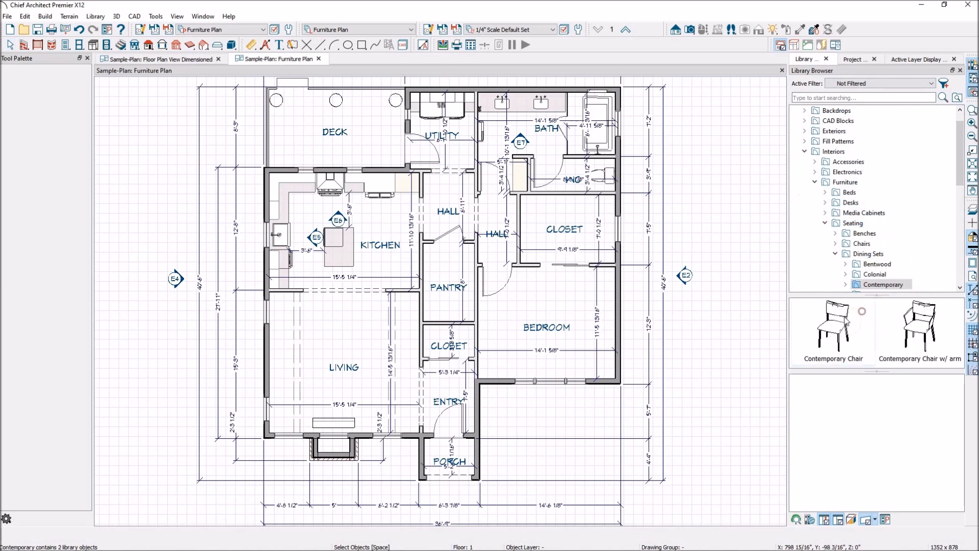
left_click(820, 335)
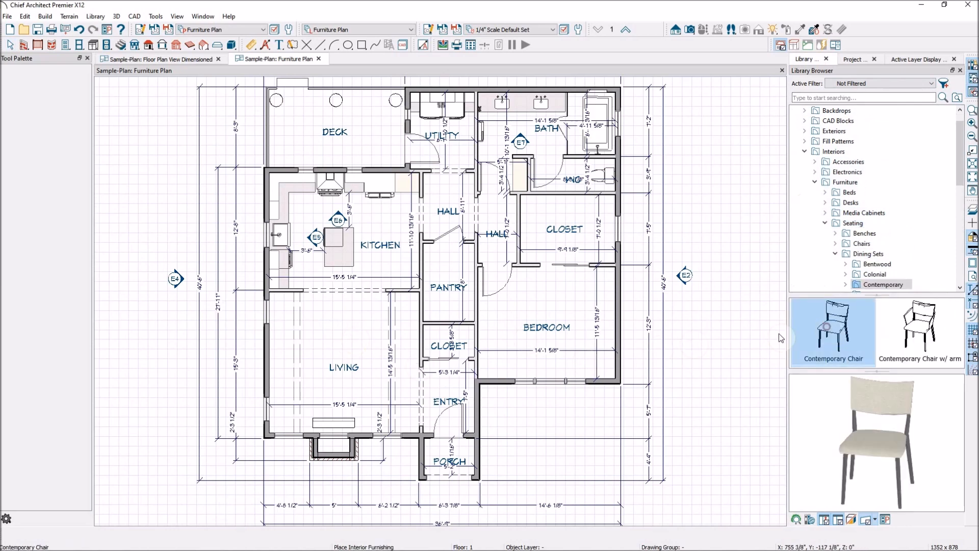
Step: Place the chair in the upper part of the living room and turn on display of the Furniture, Interior layer
left_click(353, 329)
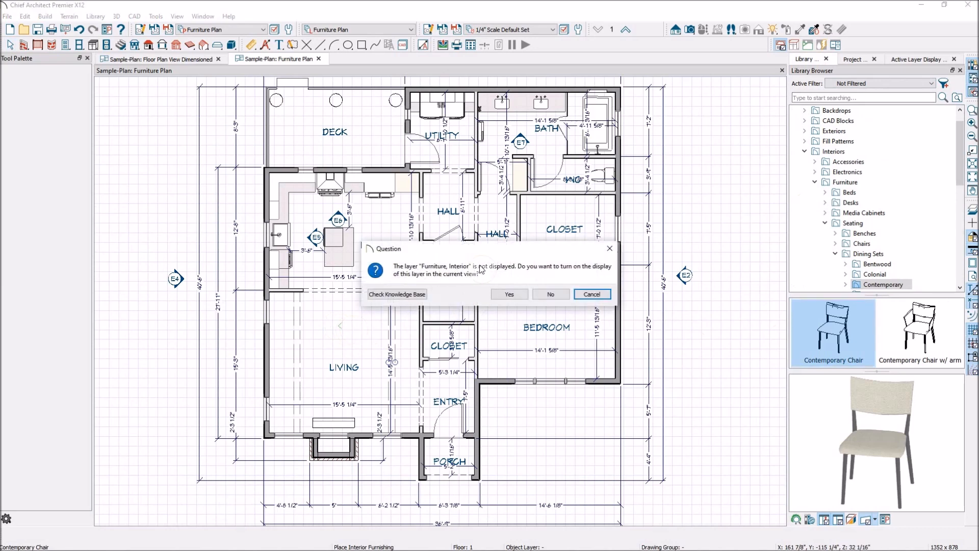
left_click(510, 295)
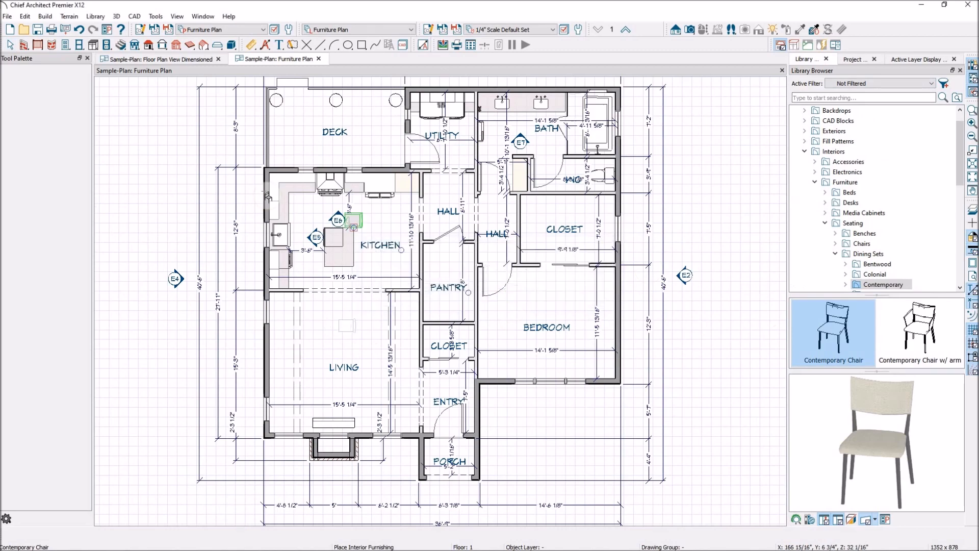
left_click(11, 45)
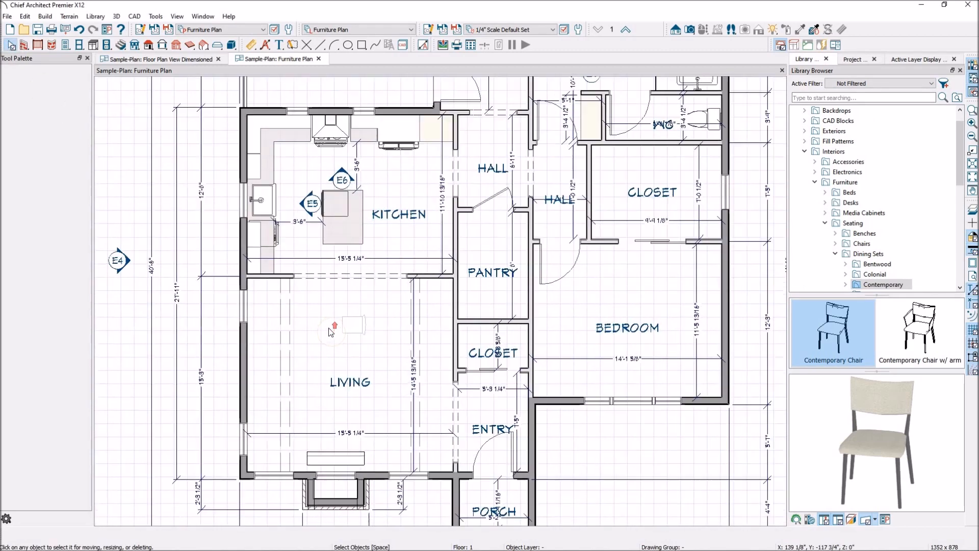
Step: Turn off the Cameras, Wall Elevation layer in the Furniture Plan by way of the kitchen's E5 camera marker
scroll(328, 328, "up", 2)
scroll(371, 333, "down", 4)
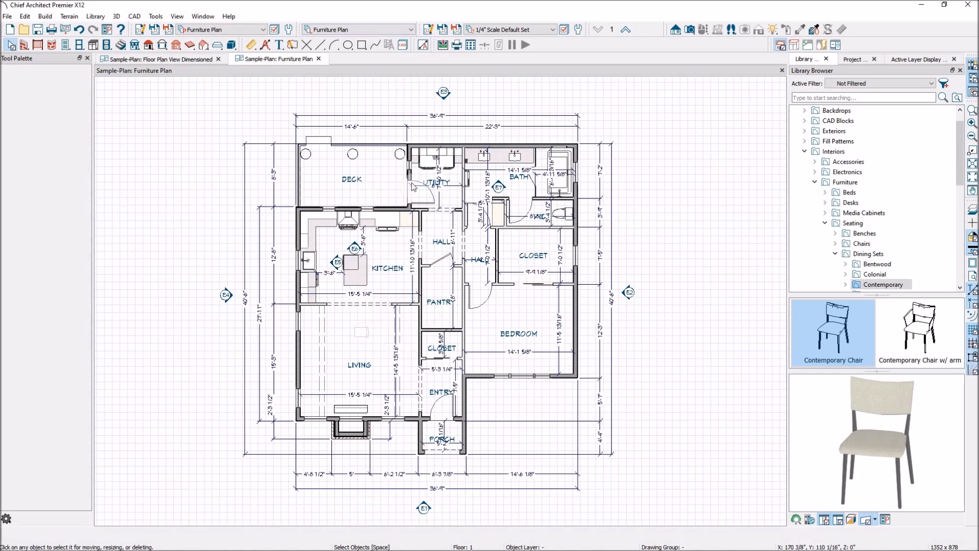
scroll(373, 266, "up", 5)
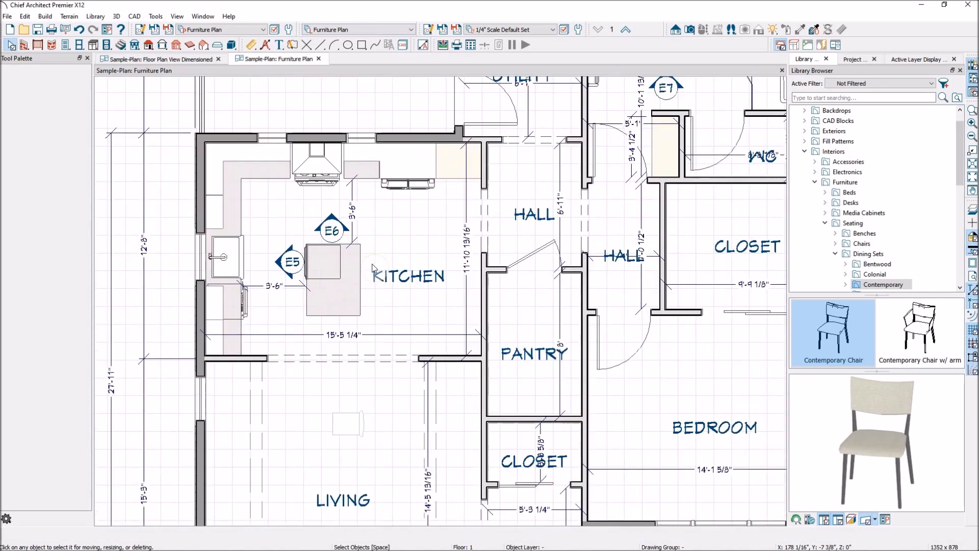
left_click(290, 265)
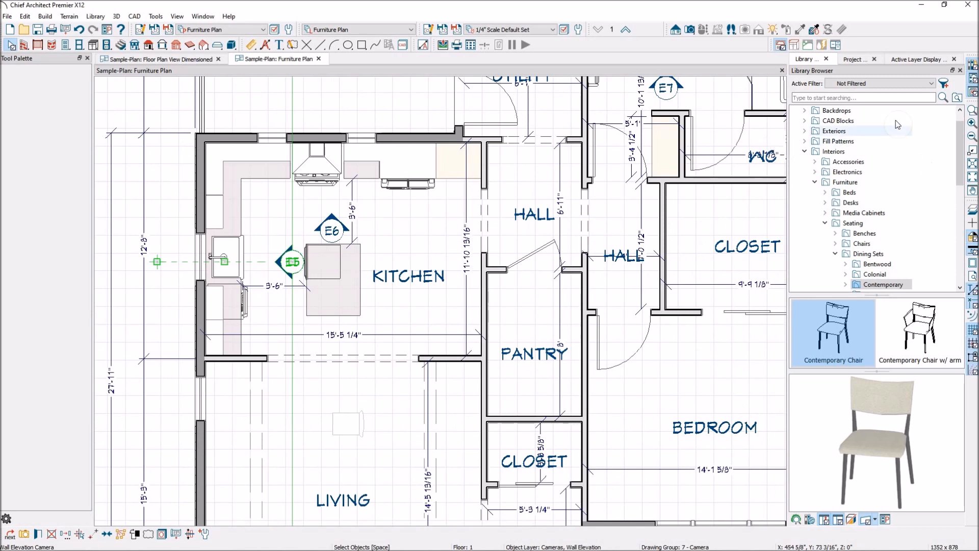
left_click(914, 58)
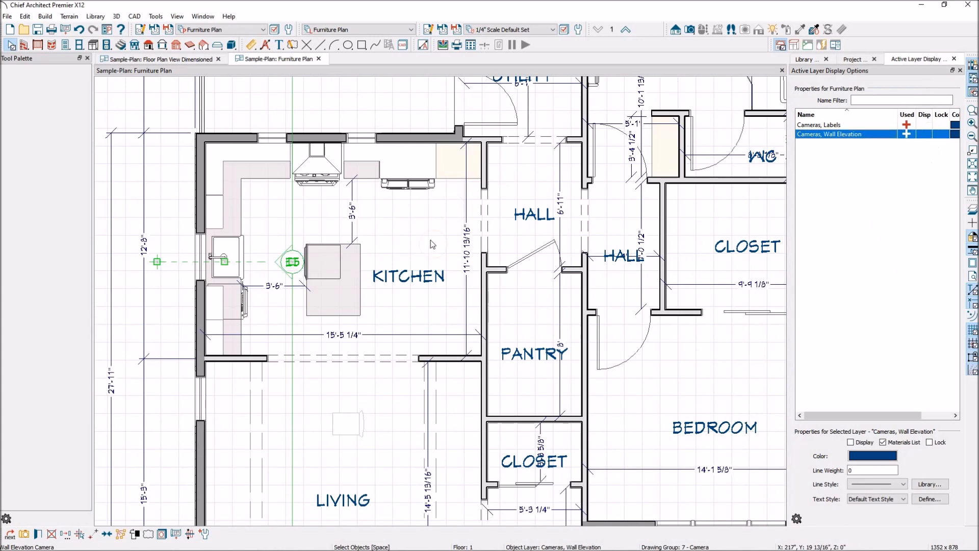
Step: Turn off the Dimensions, Automatic layer and turn on the Rooms, Interior Dimensions layer for the room labels
left_click(468, 250)
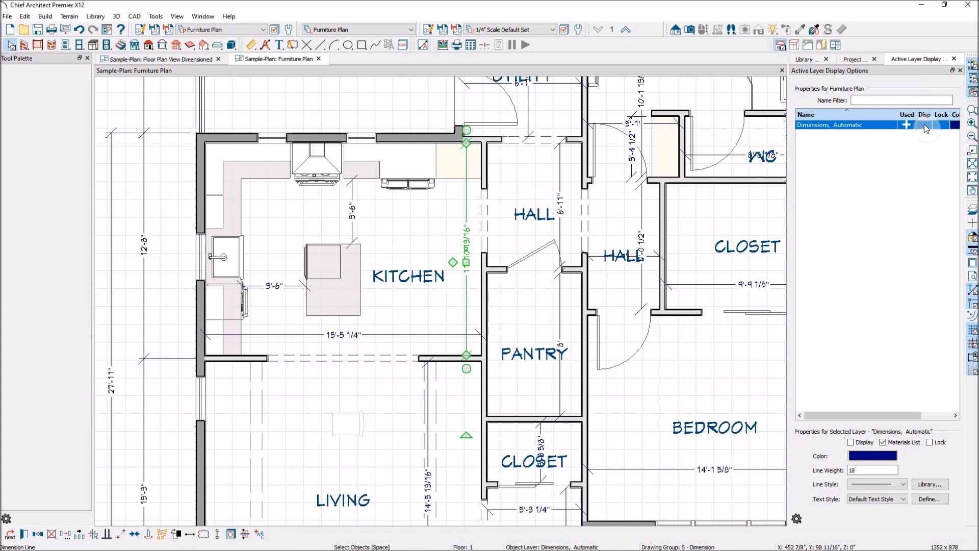
left_click(414, 284)
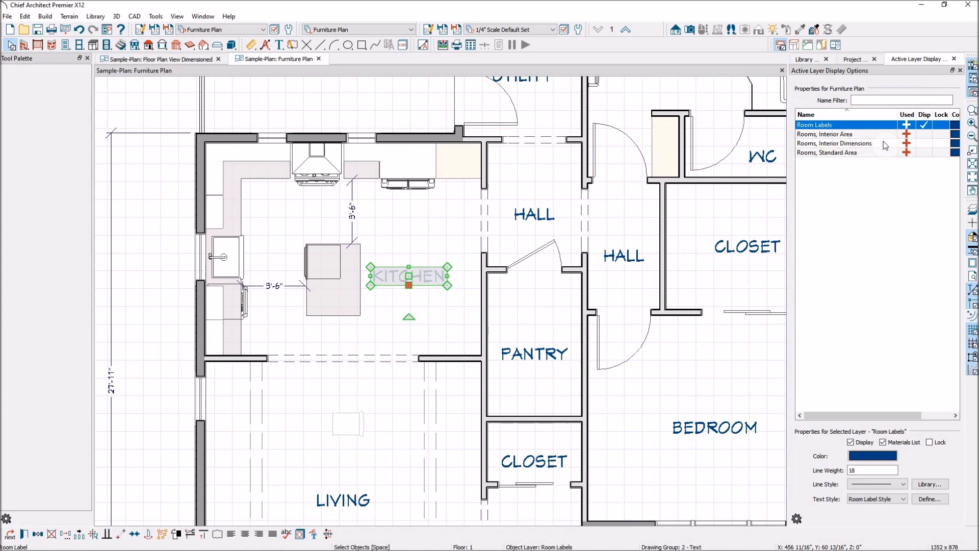
left_click(922, 143)
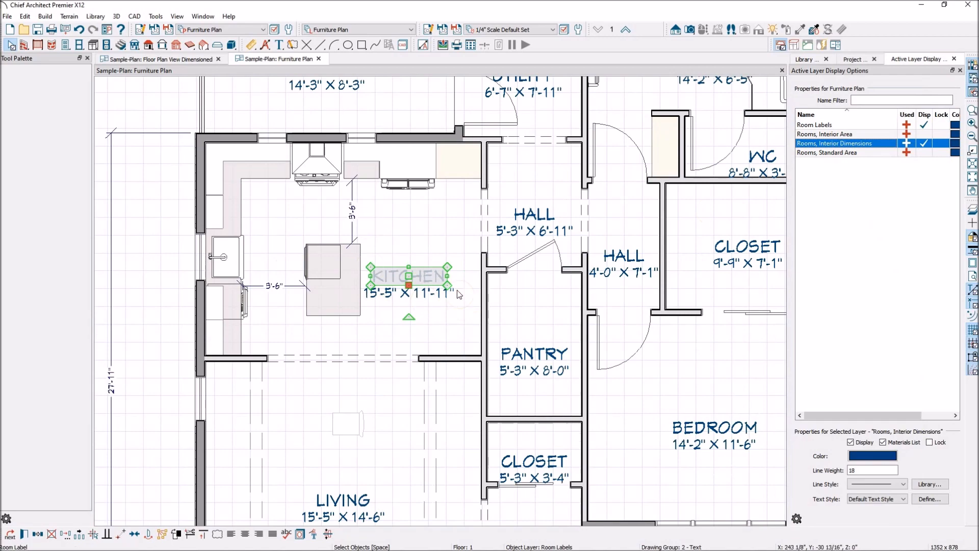
Step: Turn off the Dimensions, Manual layer by way of the dimension line outside the kitchen and living room, and clear the selection
scroll(231, 239, "down", 1)
scroll(334, 251, "down", 3)
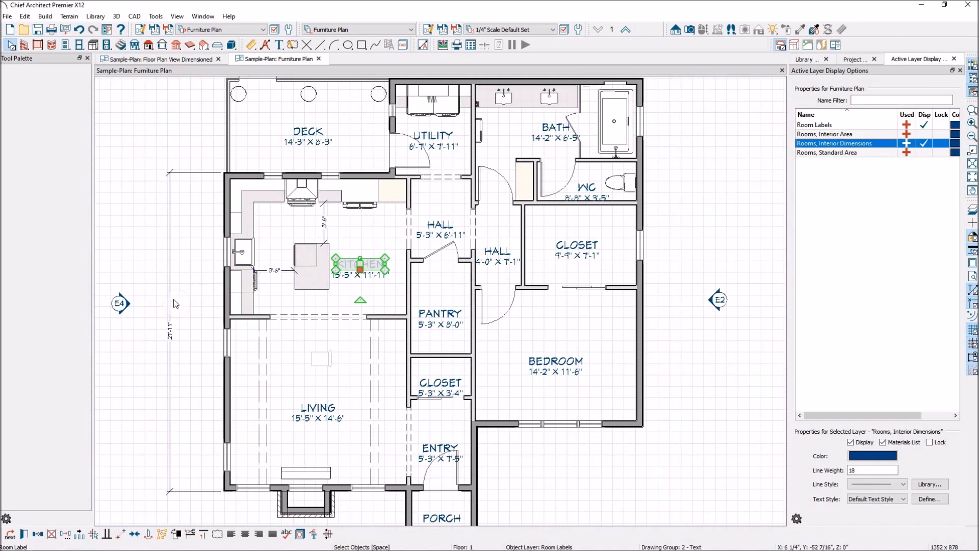
left_click(171, 299)
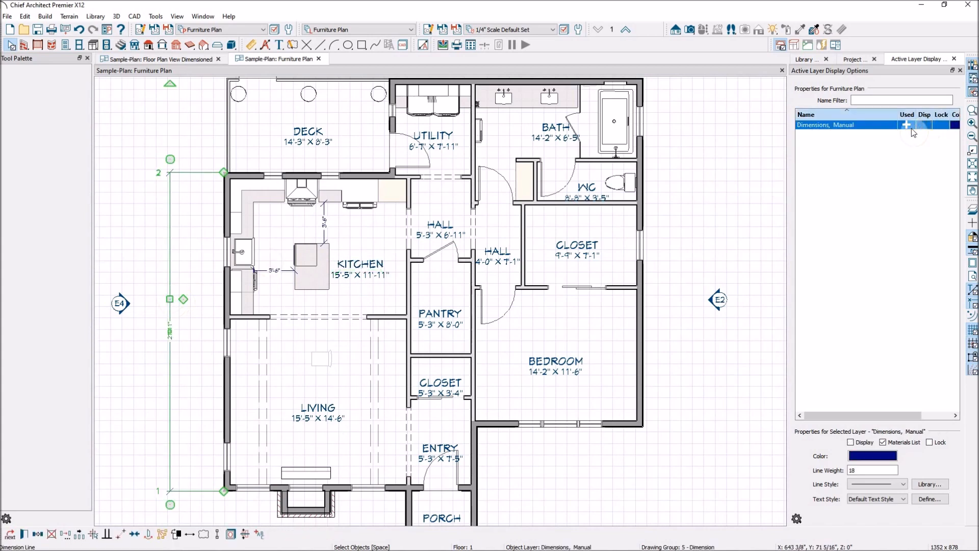
scroll(641, 222, "down", 2)
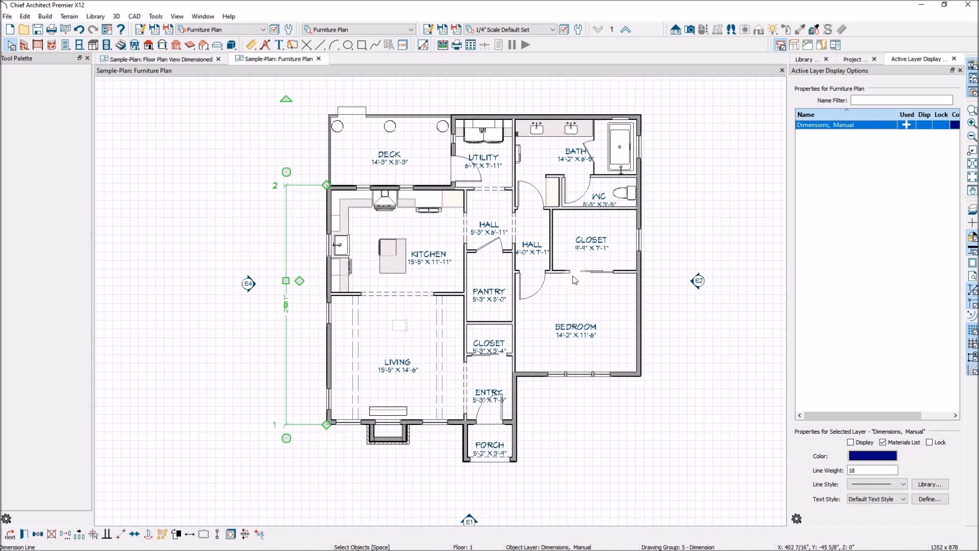
left_click(691, 142)
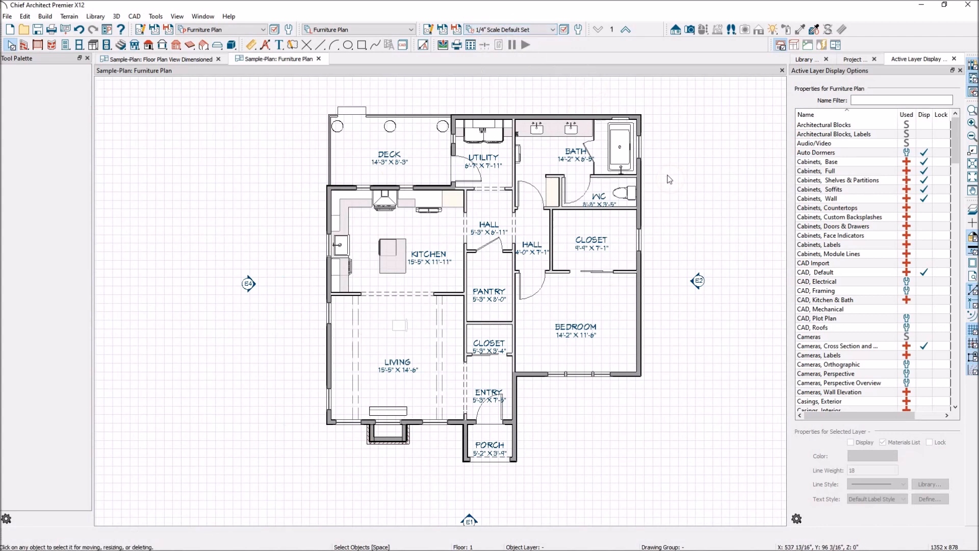
Step: Check the list of saved plan views for the Furniture Plan and keep the current view
scroll(618, 193, "up", 1)
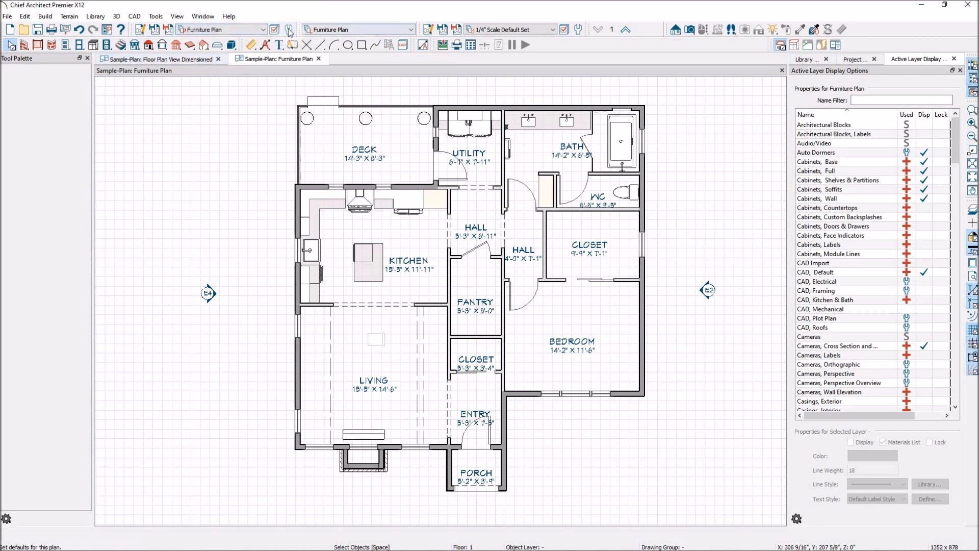
left_click(225, 29)
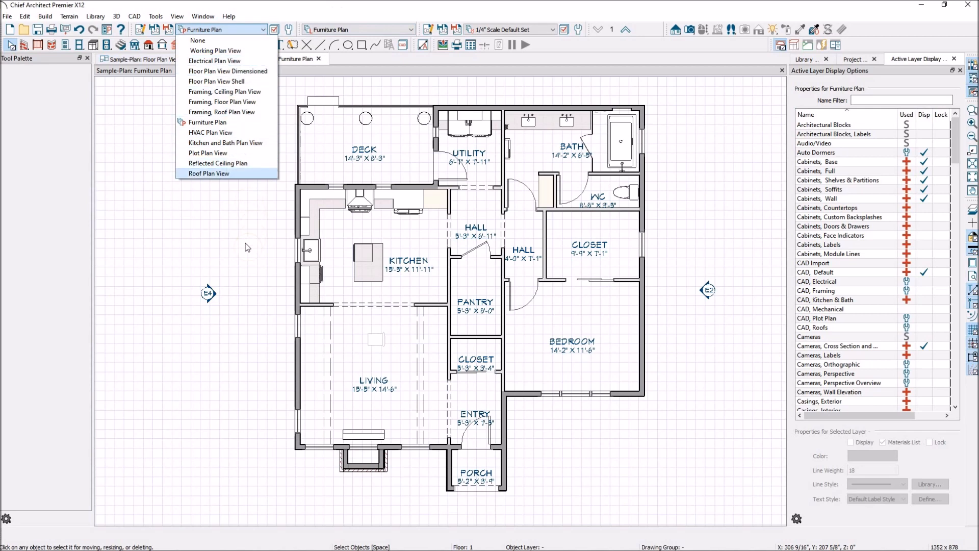
left_click(243, 261)
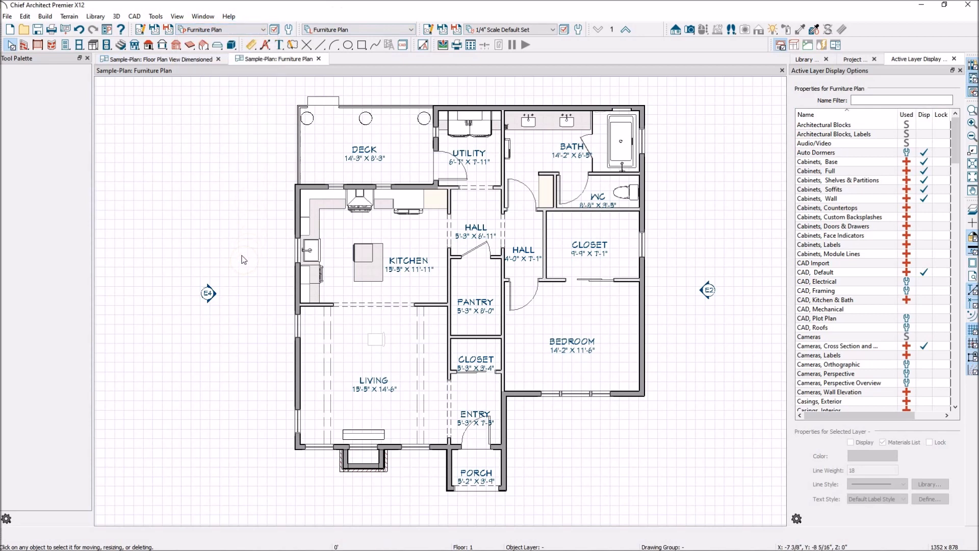